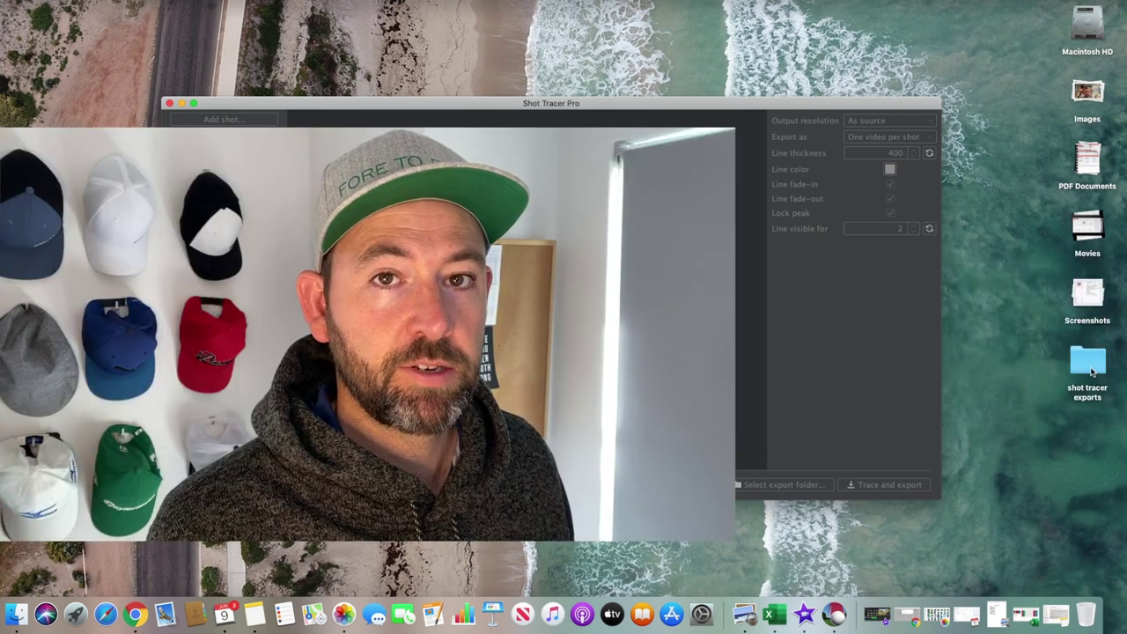
Step: Import the video IMG_4140.mov from the Shot tracer Mac OS folder
{"action": "left_click", "coordinate": [1090, 366]}
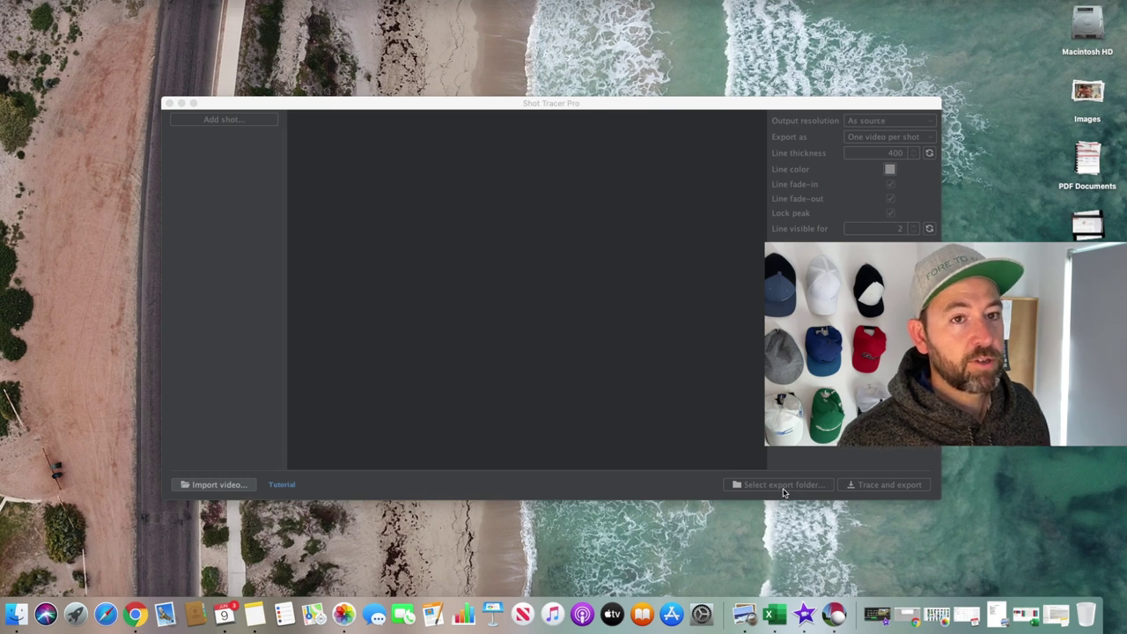
{"action": "left_click", "coordinate": [507, 434]}
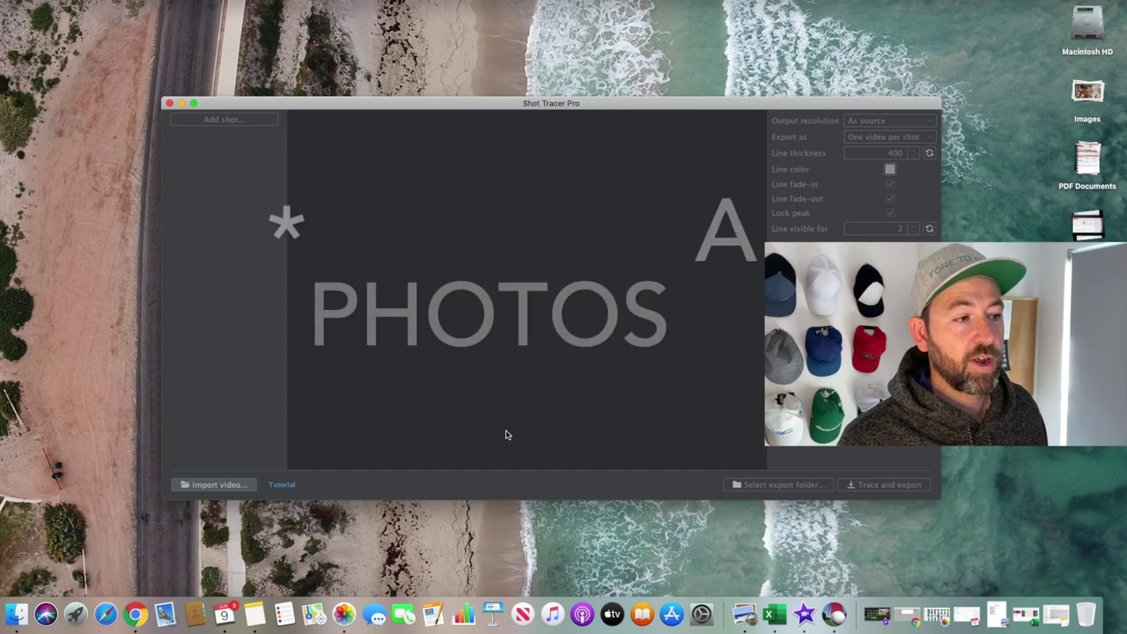
{"action": "key", "text": "super+o"}
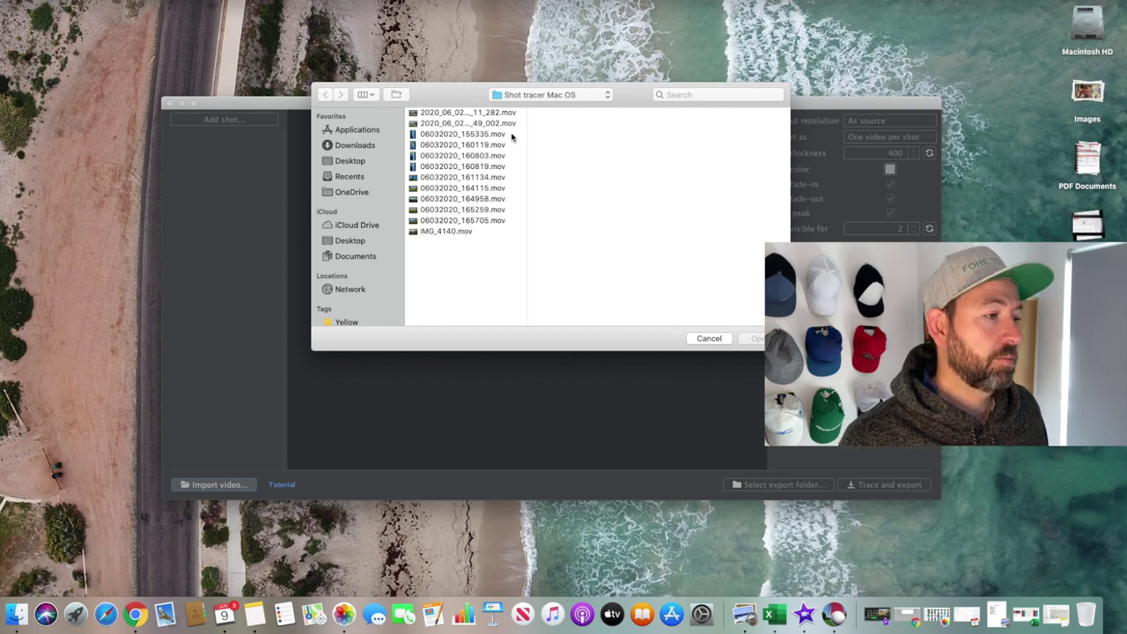
{"action": "left_click", "coordinate": [450, 221]}
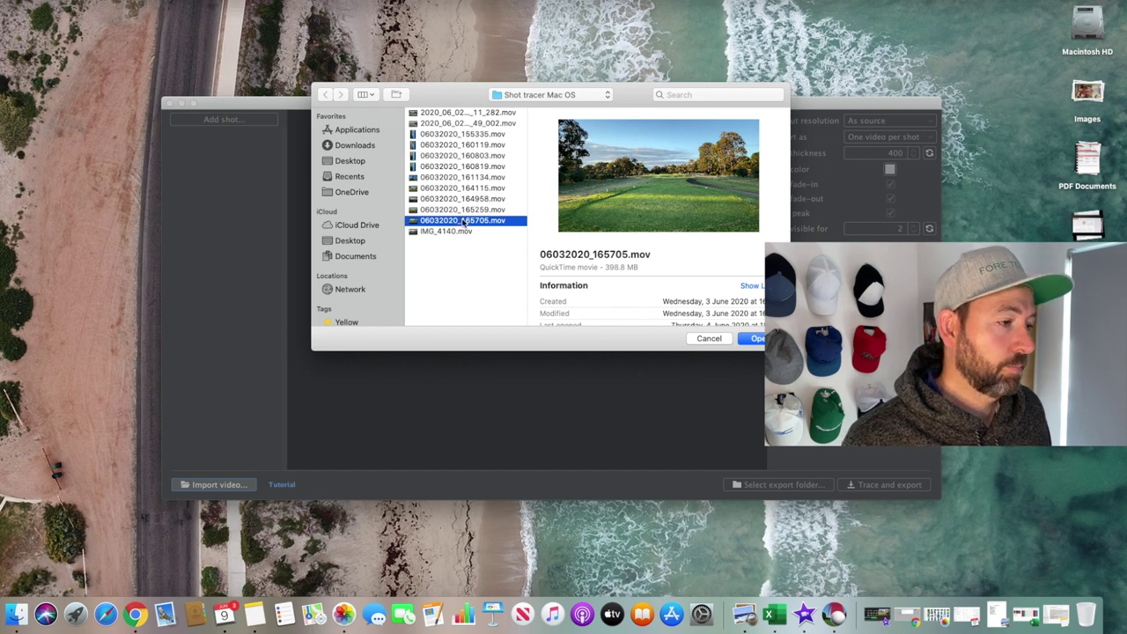
{"action": "left_click", "coordinate": [433, 232]}
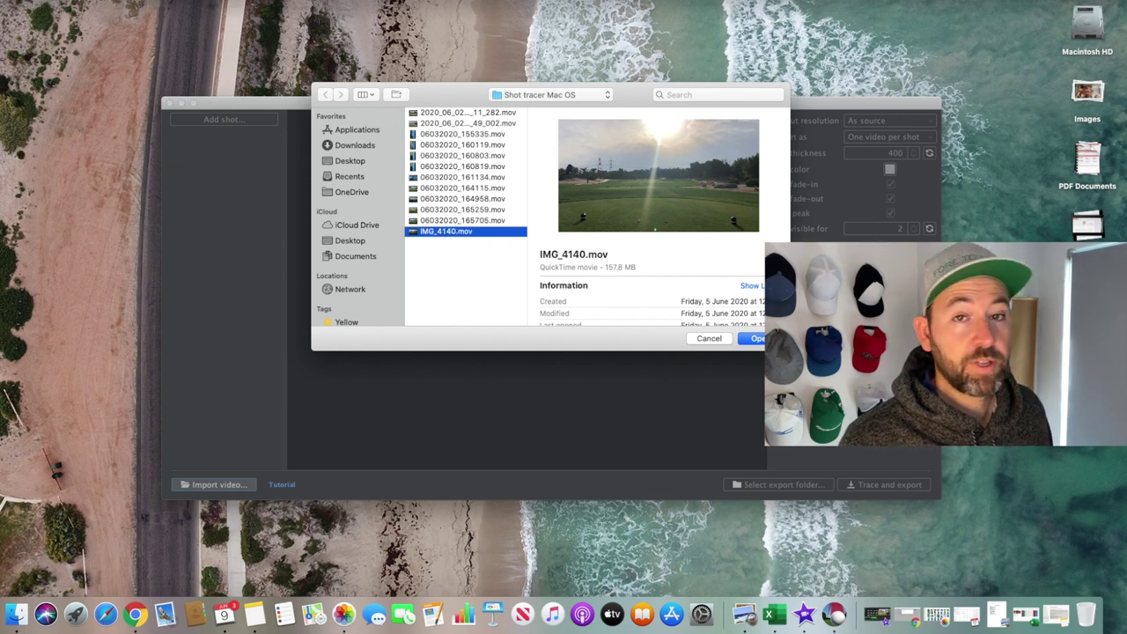
{"action": "left_click", "coordinate": [759, 339]}
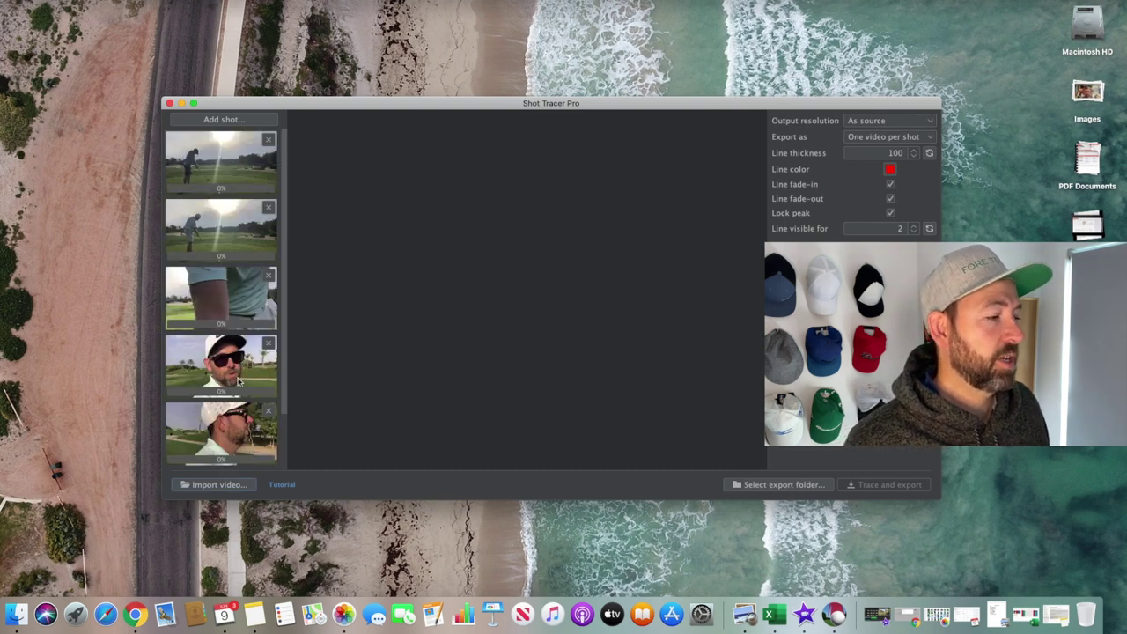
Step: Remove the four wrongly detected close-up shots from the shot list, keeping only the two golf swings
{"action": "left_click", "coordinate": [269, 277]}
{"action": "left_click", "coordinate": [592, 320]}
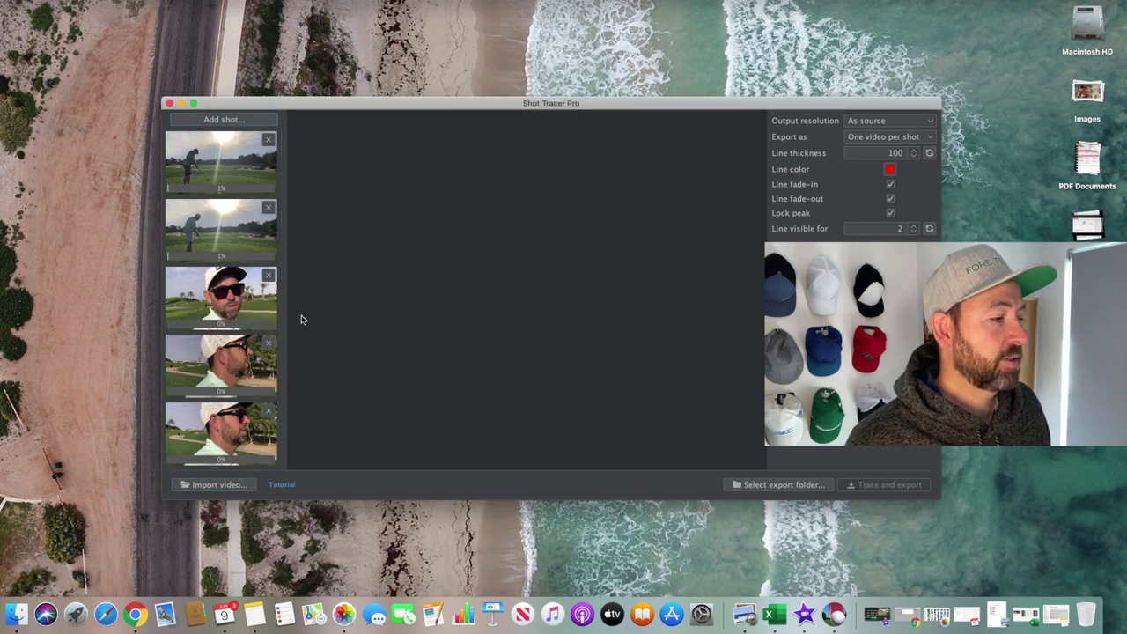
{"action": "left_click", "coordinate": [269, 276]}
{"action": "left_click", "coordinate": [572, 321]}
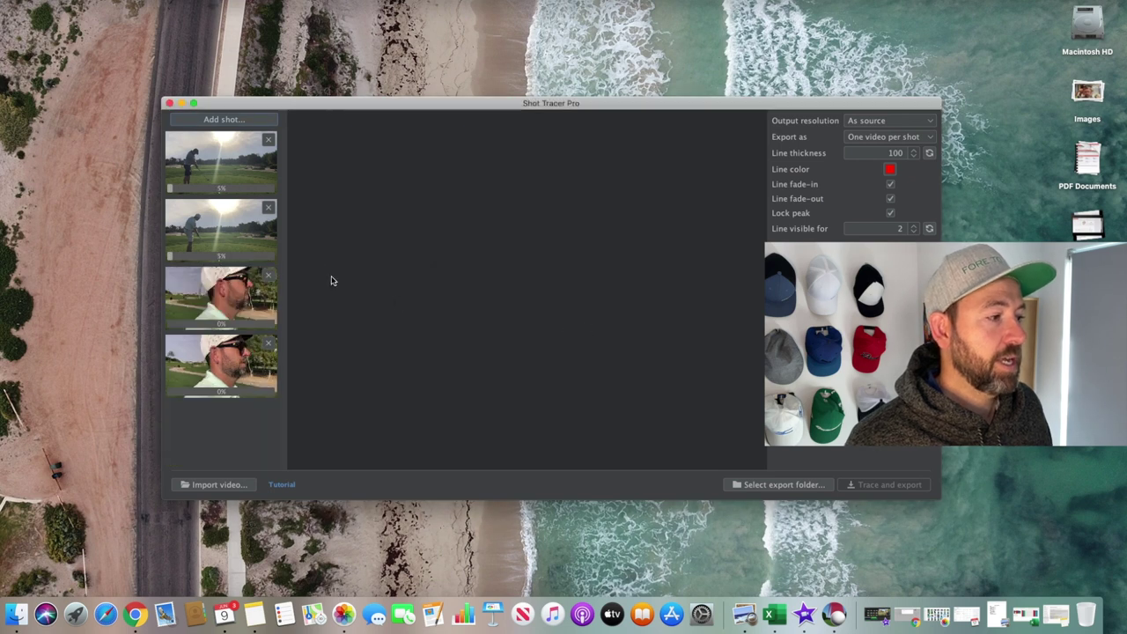
{"action": "left_click", "coordinate": [268, 276]}
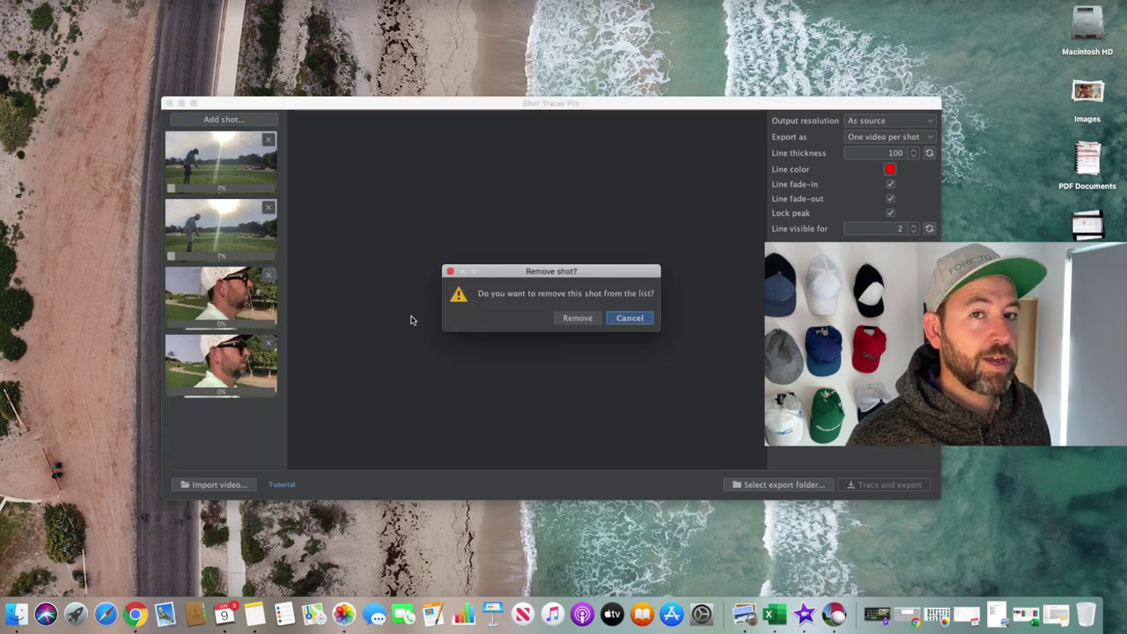
{"action": "left_click", "coordinate": [566, 328]}
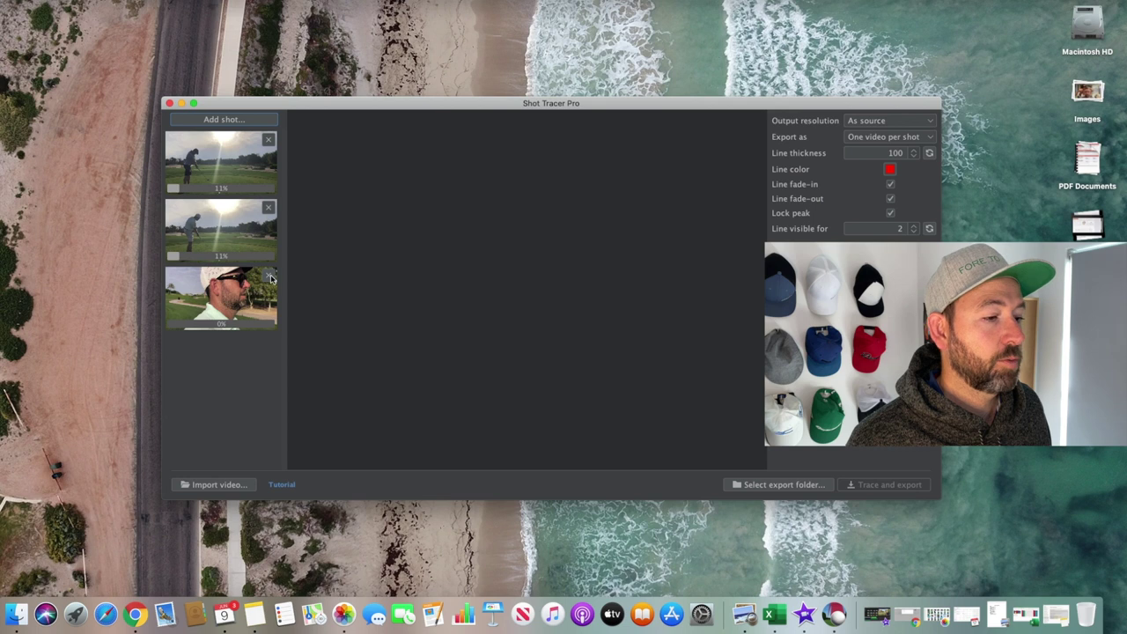
{"action": "left_click", "coordinate": [268, 275]}
{"action": "left_click", "coordinate": [577, 317]}
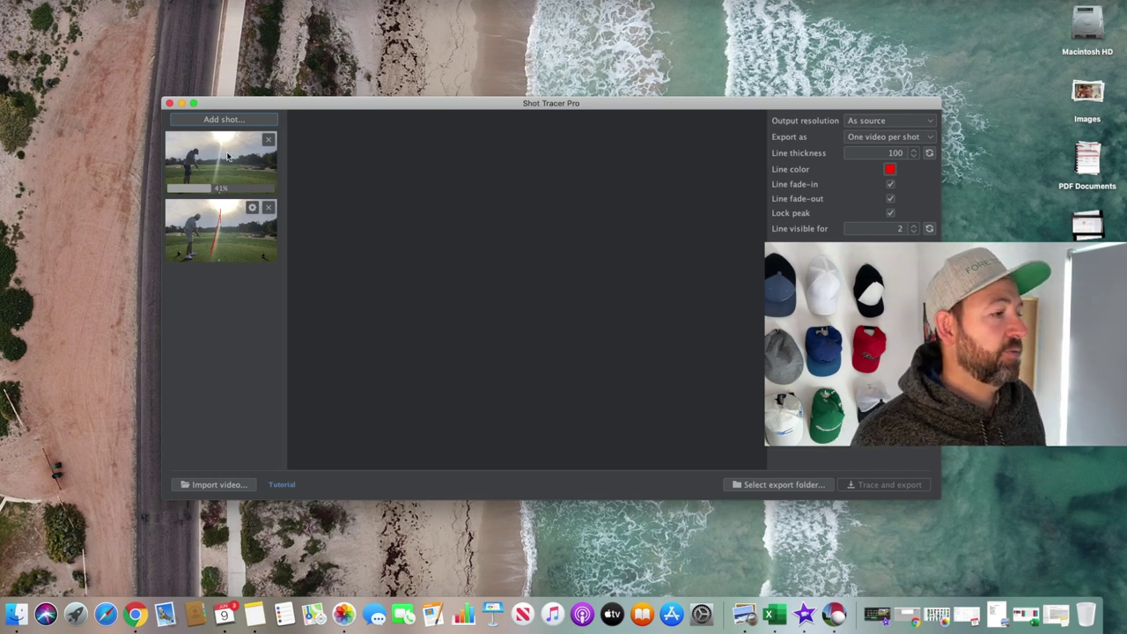
Step: Preview the traced second shot and review the available output resolutions and export modes
{"action": "left_click", "coordinate": [229, 235]}
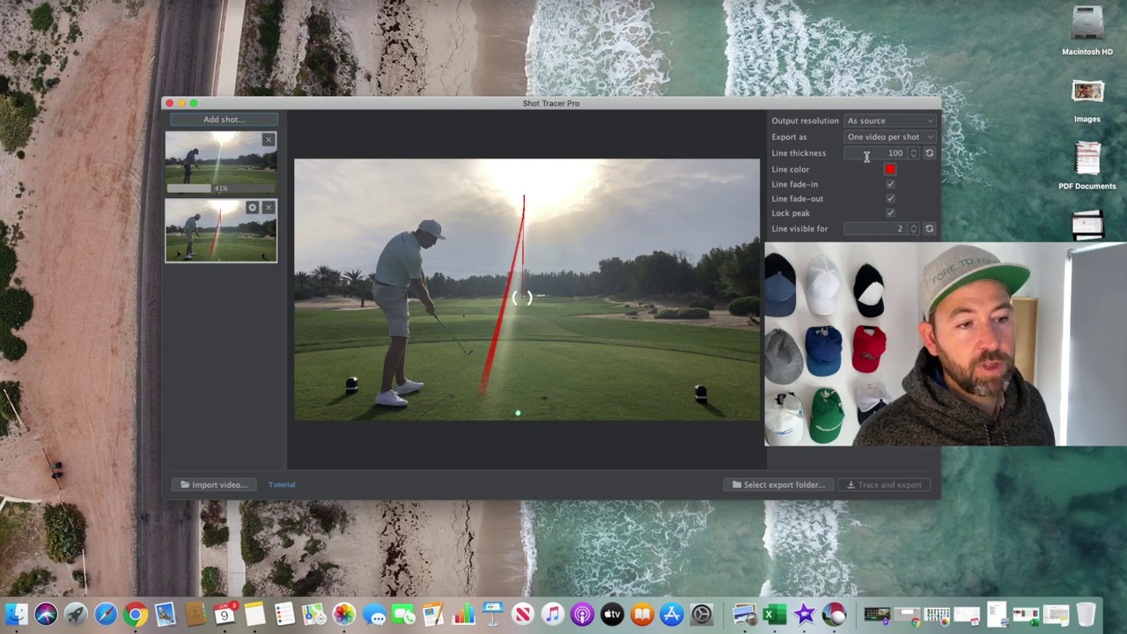
{"action": "left_click", "coordinate": [901, 126]}
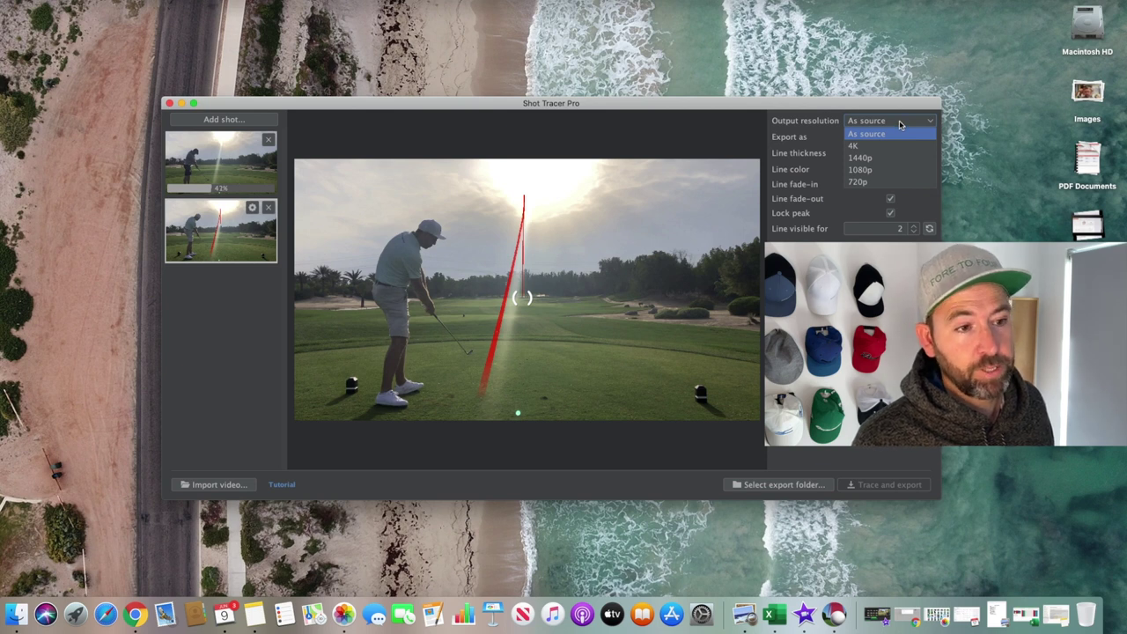
{"action": "left_click", "coordinate": [901, 125]}
{"action": "left_click", "coordinate": [905, 141]}
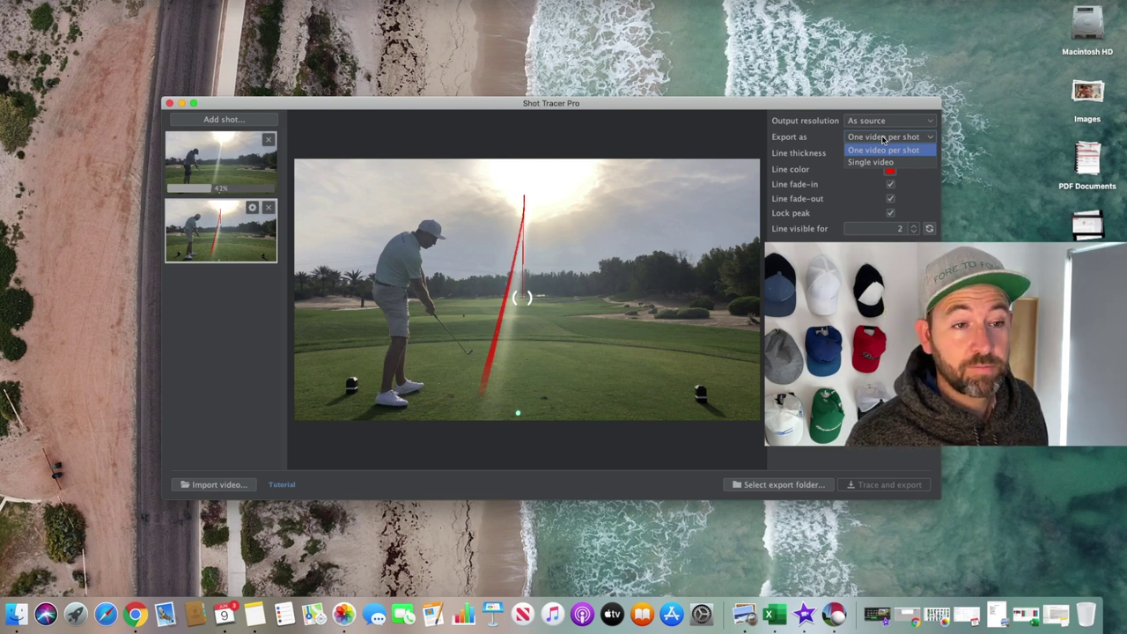
{"action": "left_click", "coordinate": [883, 139]}
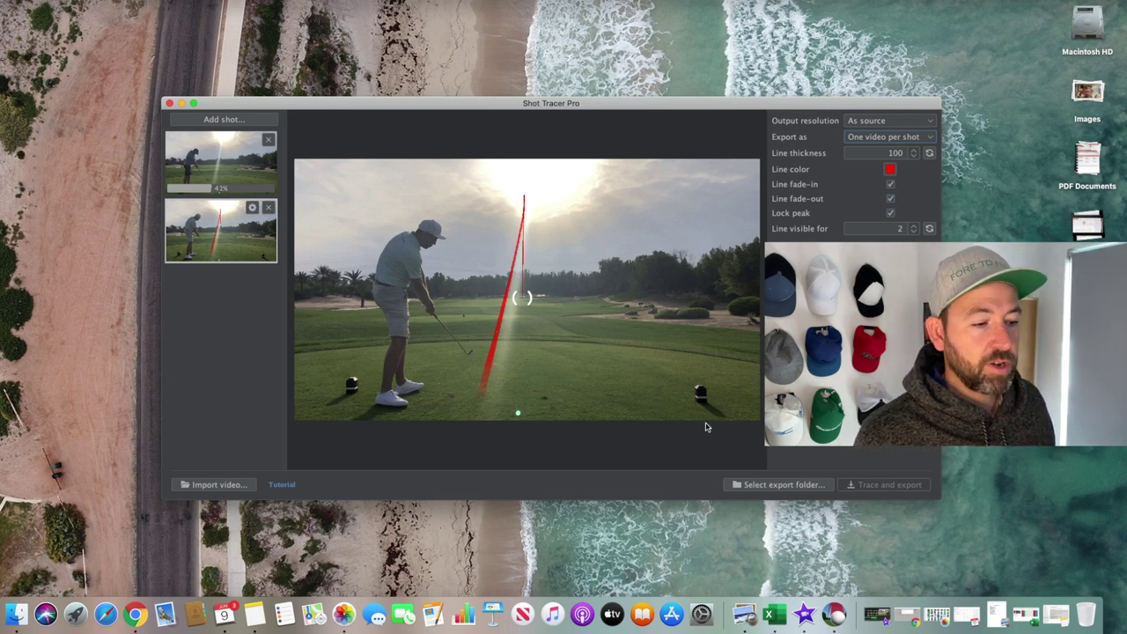
Step: Choose the shot tracer exports folder on the Desktop as the export folder and try to trace and export the shots
{"action": "left_click", "coordinate": [802, 486]}
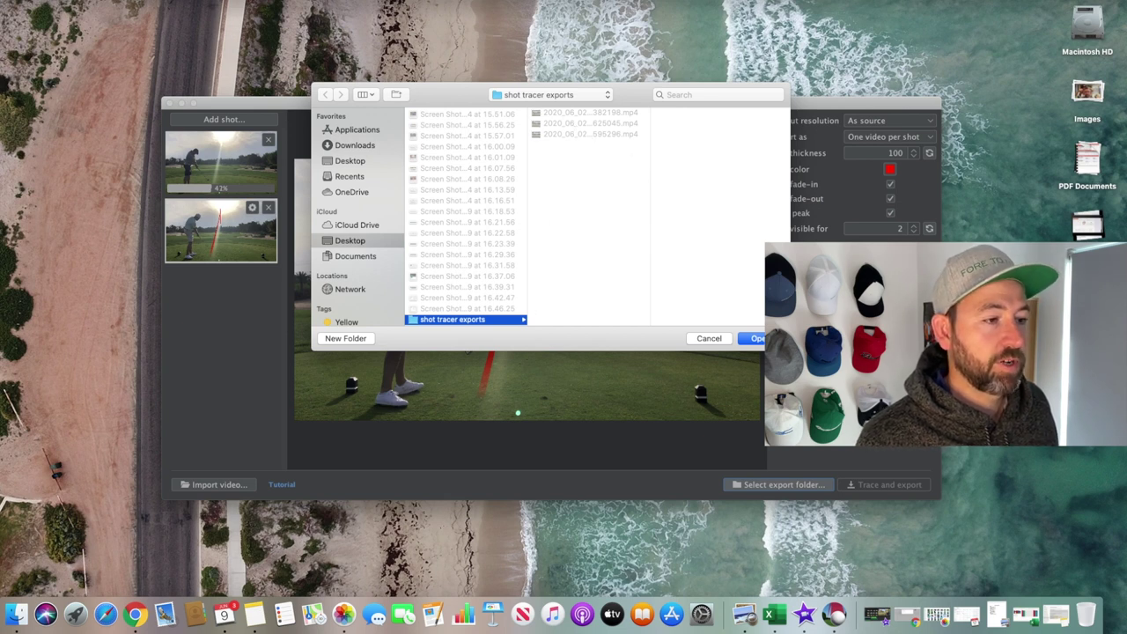
{"action": "left_click", "coordinate": [756, 338]}
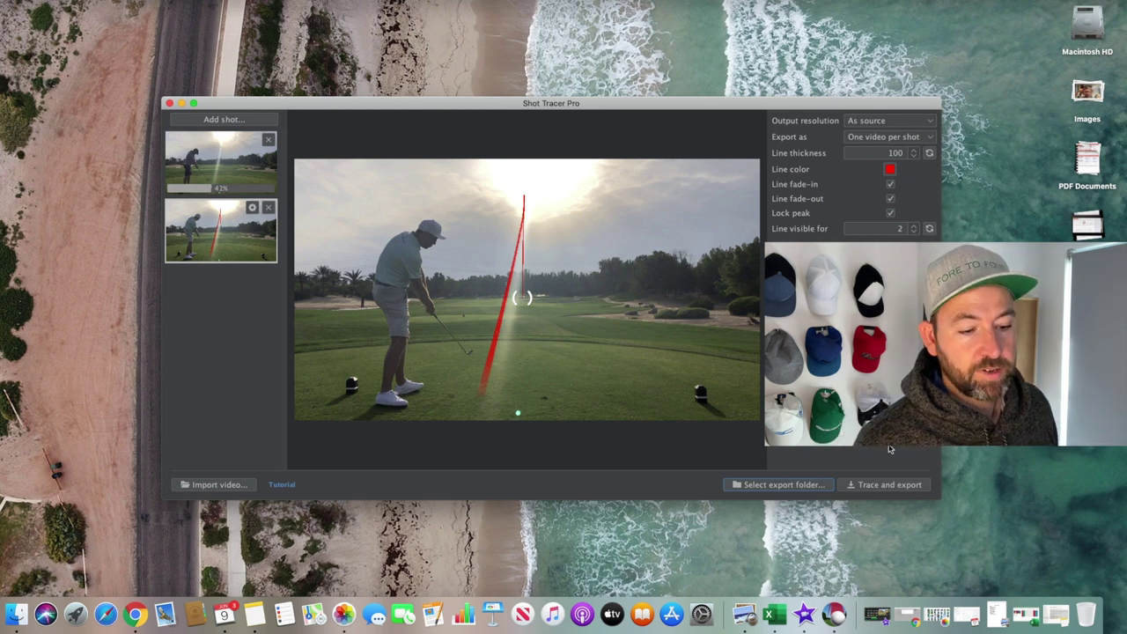
{"action": "left_click", "coordinate": [907, 486]}
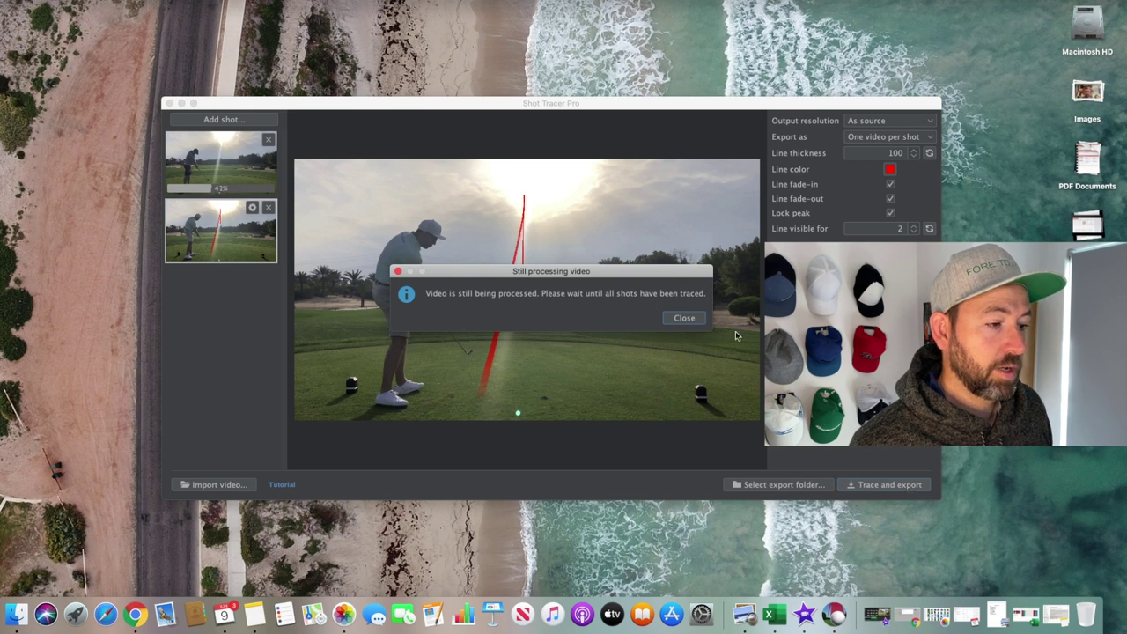
{"action": "left_click", "coordinate": [683, 319]}
Step: Remove the partly processed first shot from the list and add that swing again as a new shot
{"action": "left_click", "coordinate": [249, 165]}
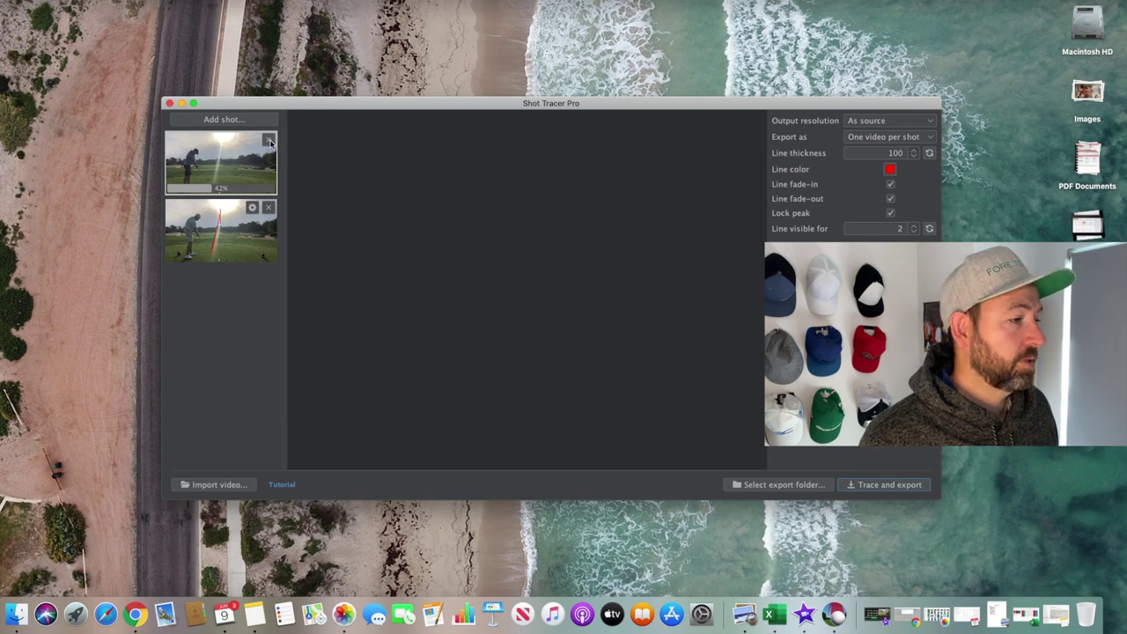
{"action": "left_click", "coordinate": [269, 141]}
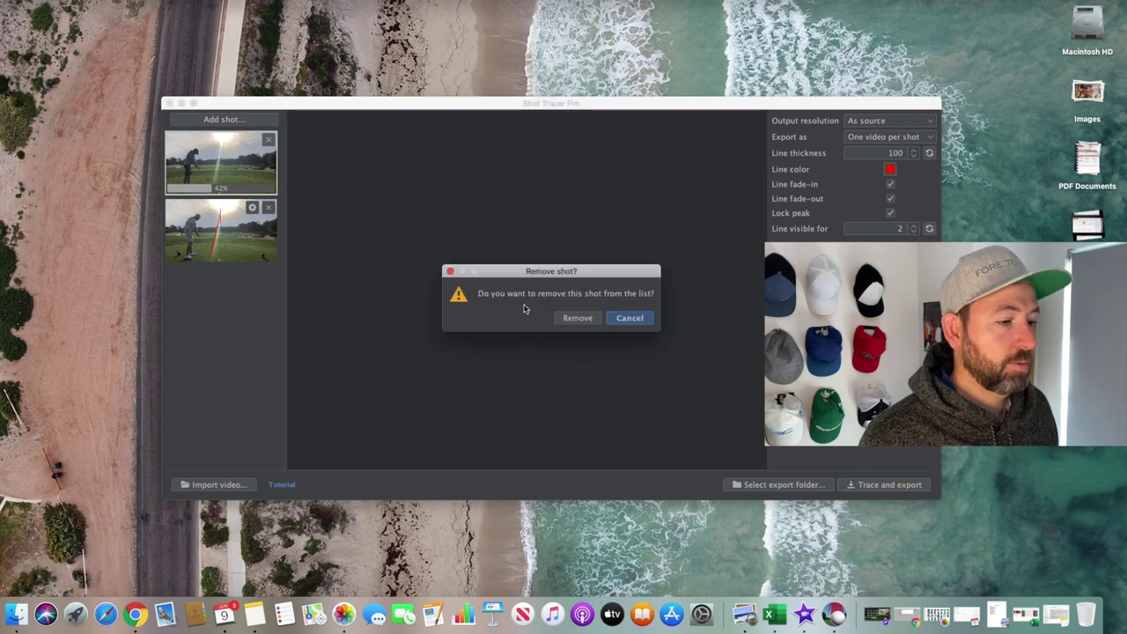
{"action": "left_click", "coordinate": [578, 319]}
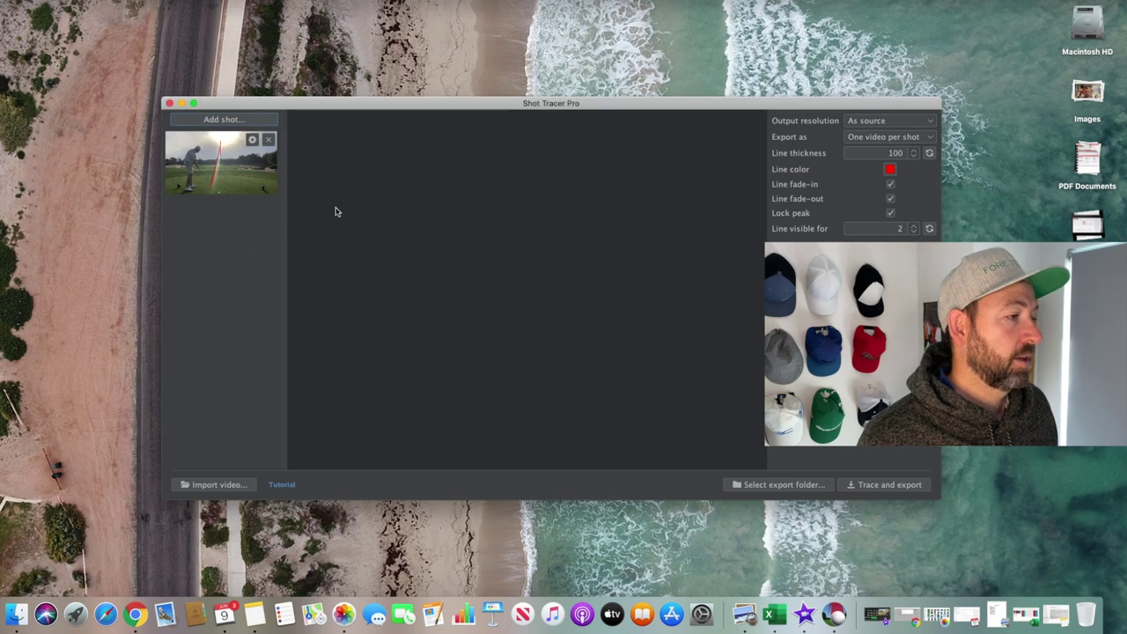
{"action": "left_click", "coordinate": [239, 124]}
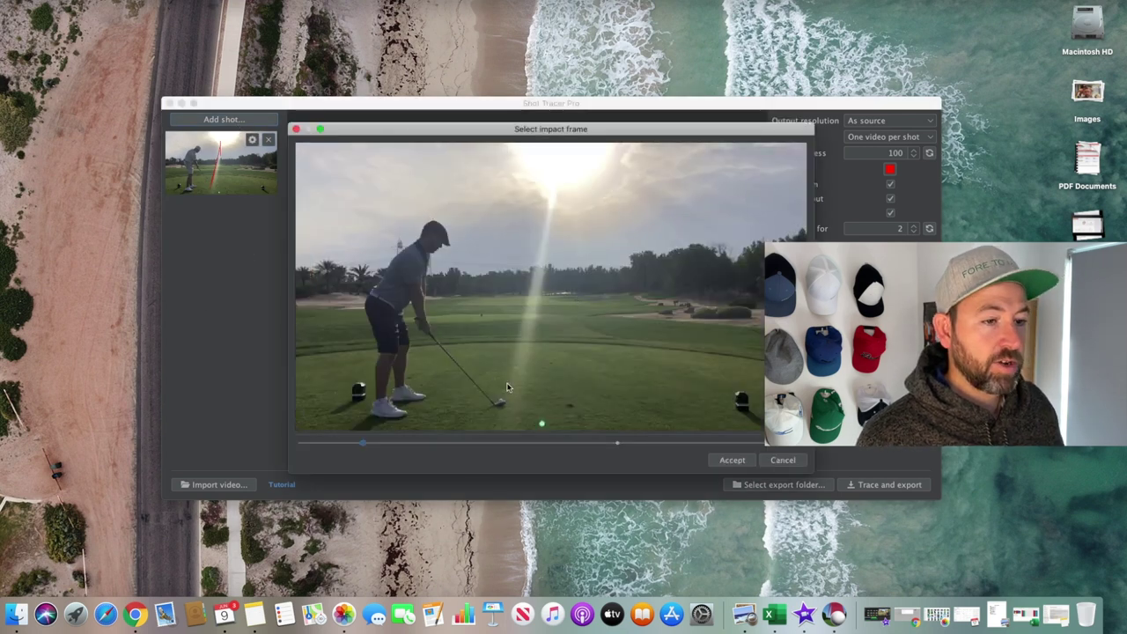
{"action": "left_click", "coordinate": [731, 461]}
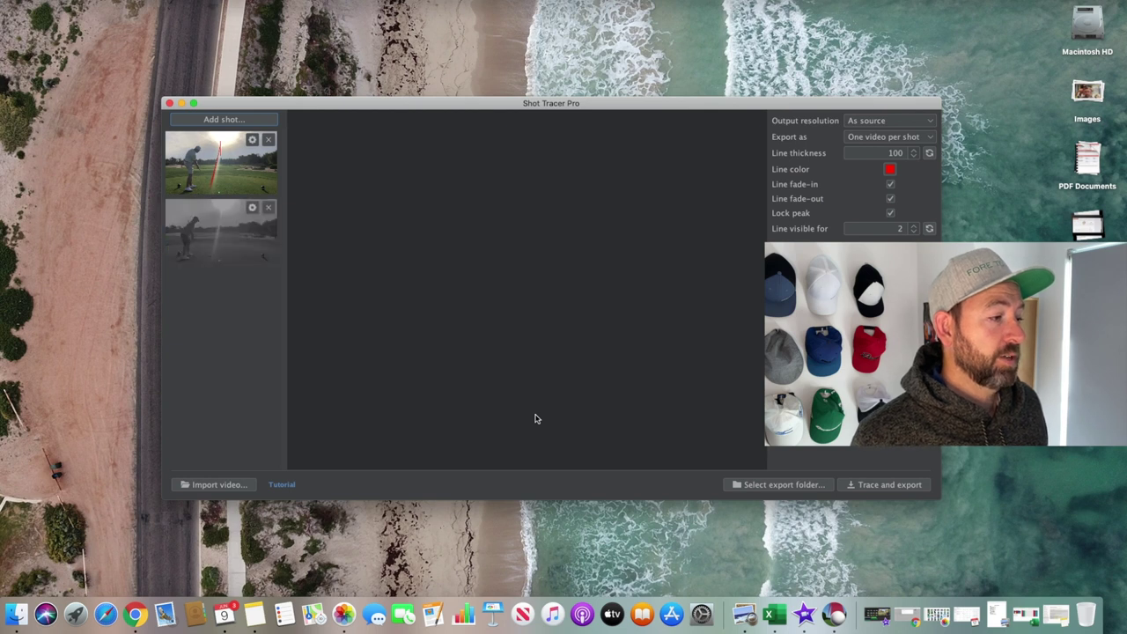
Step: Open the greyed-out second shot for manual tracing and set its impact frame to the moment the club reaches the ball
{"action": "left_click", "coordinate": [225, 243]}
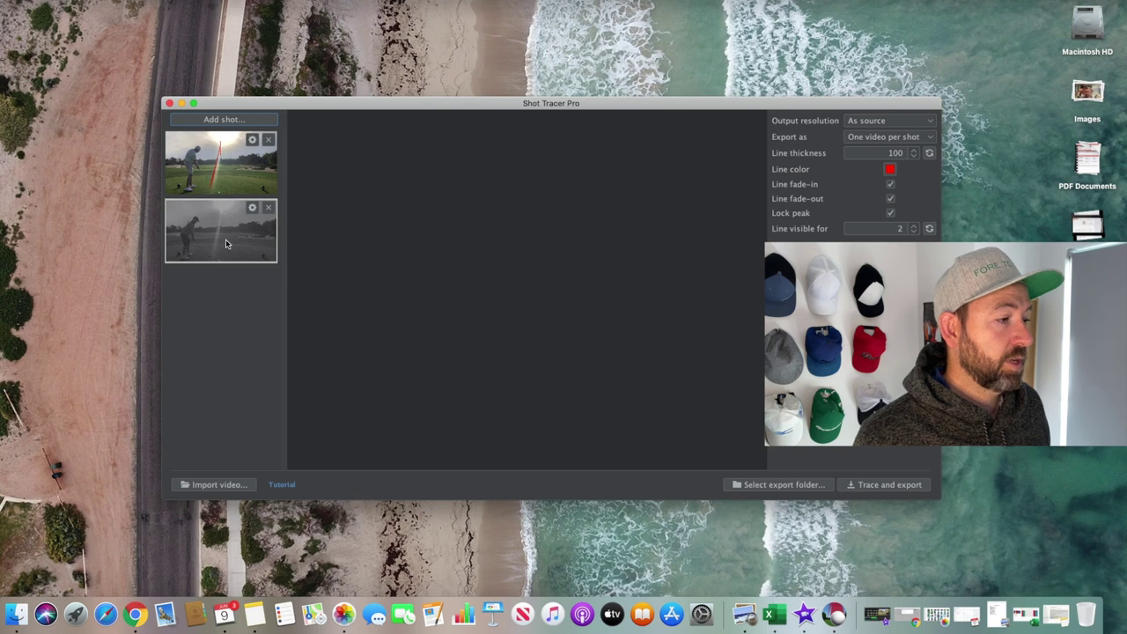
{"action": "left_click", "coordinate": [252, 207]}
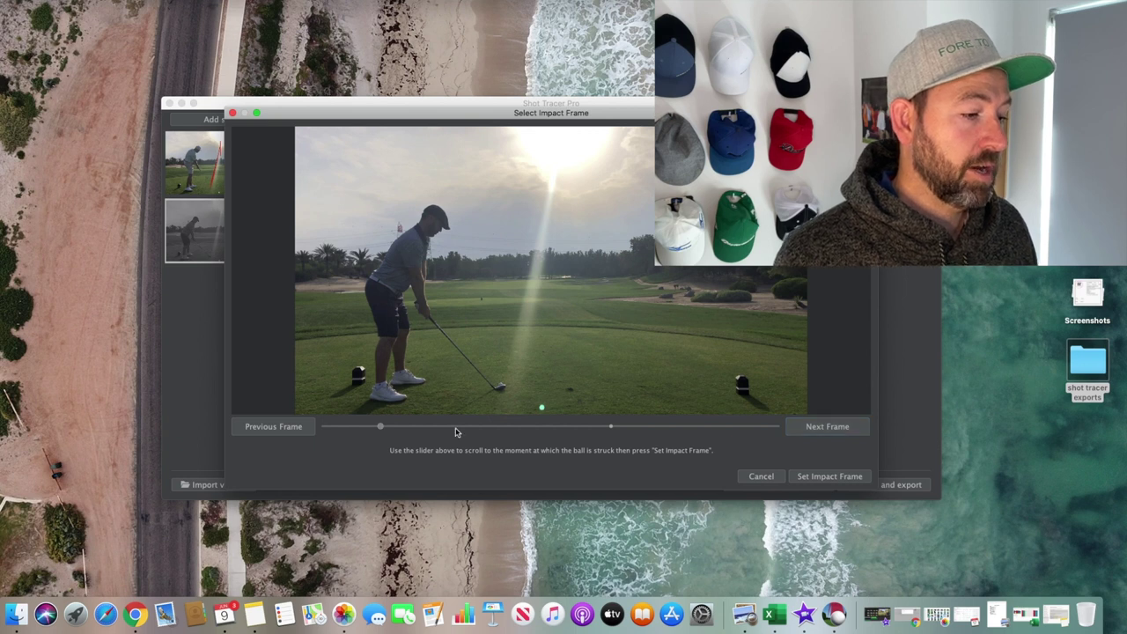
{"action": "left_click_drag", "start_coordinate": [383, 431], "coordinate": [393, 431]}
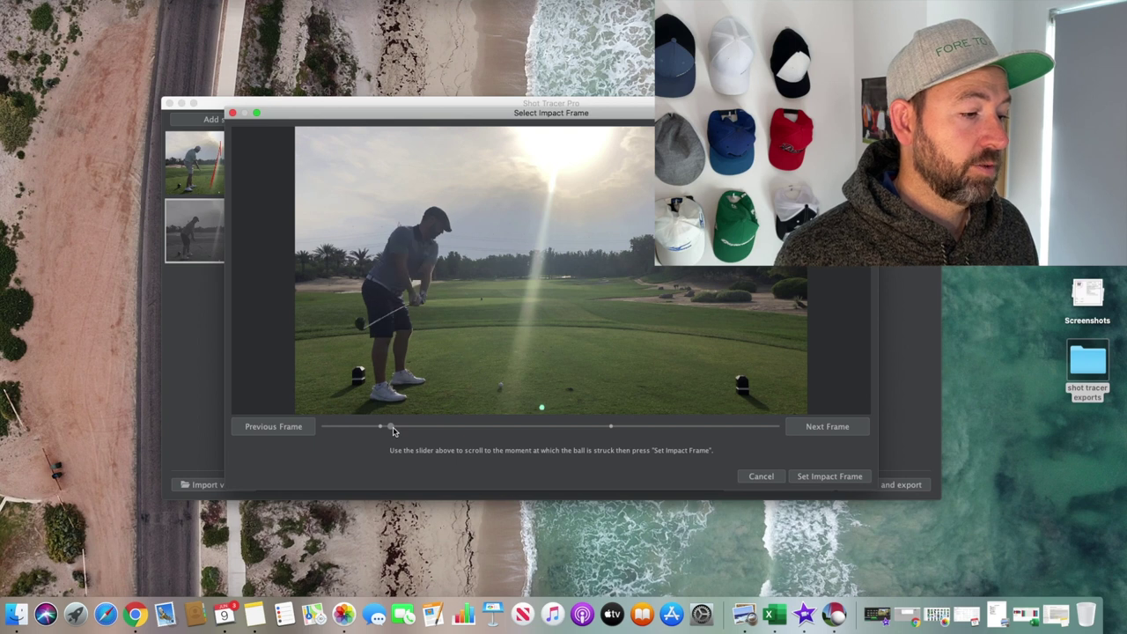
{"action": "left_click", "coordinate": [834, 427]}
{"action": "left_click", "coordinate": [834, 427]}
{"action": "left_click", "coordinate": [836, 428]}
{"action": "left_click", "coordinate": [836, 429]}
{"action": "left_click", "coordinate": [836, 429]}
{"action": "left_click", "coordinate": [836, 429]}
{"action": "left_click", "coordinate": [836, 430]}
{"action": "left_click", "coordinate": [836, 430]}
{"action": "left_click", "coordinate": [837, 430]}
{"action": "left_click", "coordinate": [836, 430]}
{"action": "left_click", "coordinate": [836, 430]}
{"action": "left_click", "coordinate": [836, 430]}
{"action": "left_click", "coordinate": [836, 430]}
{"action": "left_click", "coordinate": [837, 429]}
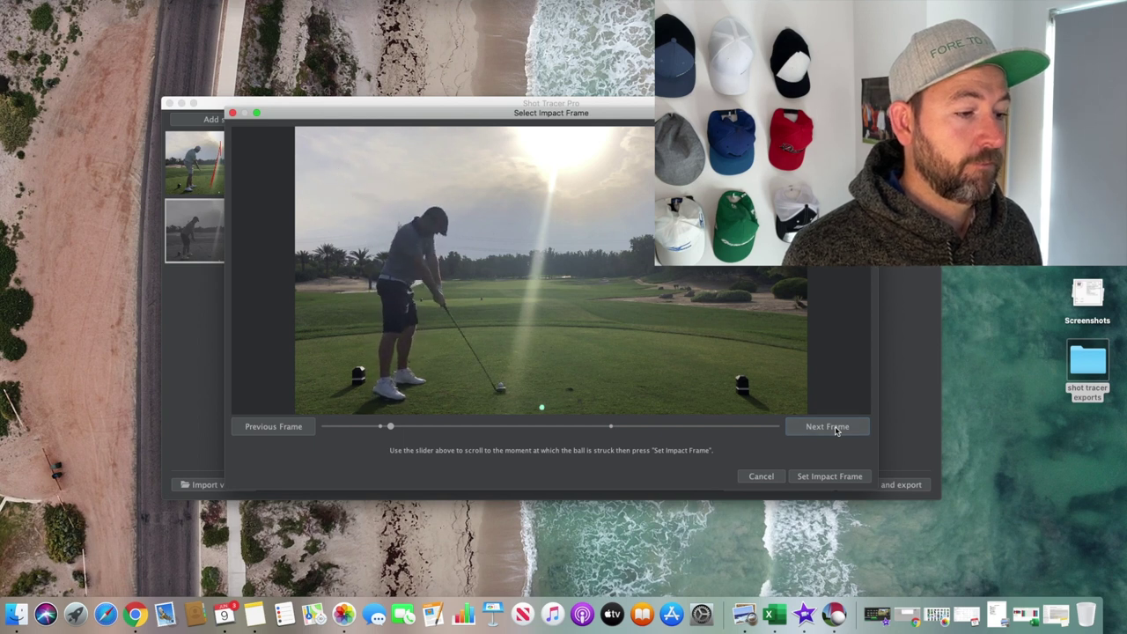
{"action": "left_click", "coordinate": [837, 429]}
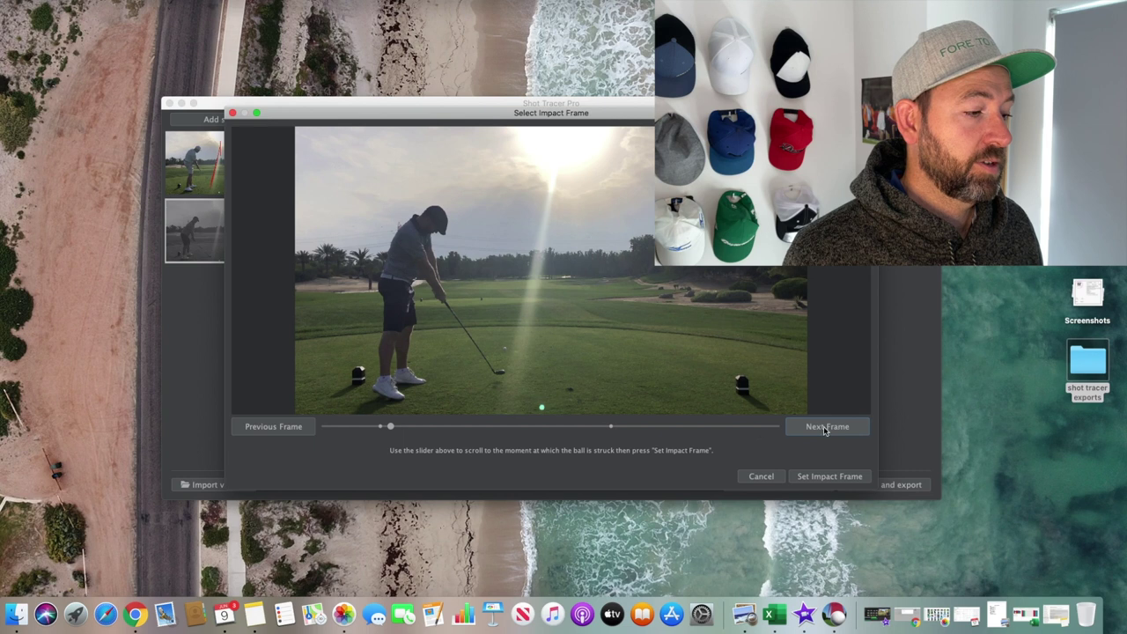
{"action": "left_click", "coordinate": [298, 424]}
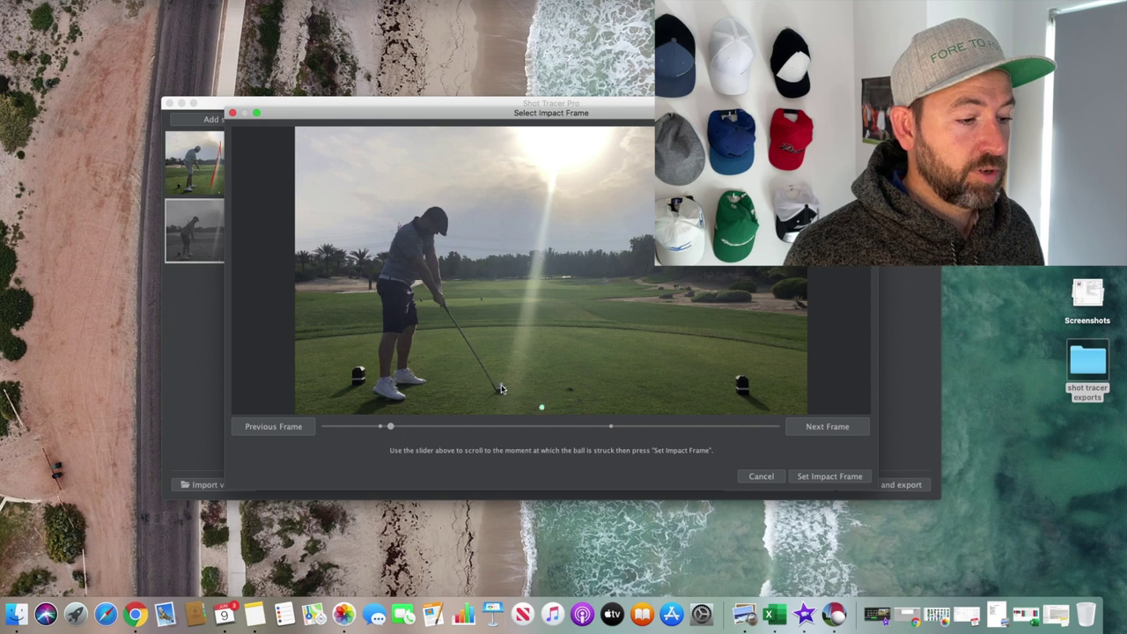
{"action": "left_click", "coordinate": [828, 477]}
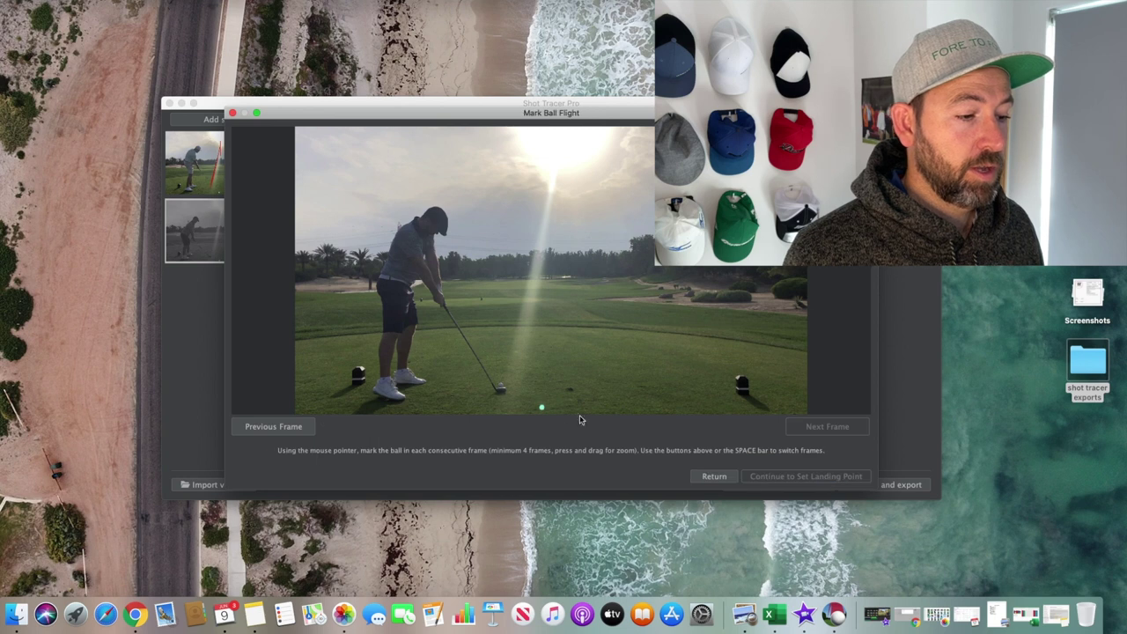
Step: Mark the ball's position frame by frame from the tee at impact up through its climb into the sky beside the sun
{"action": "left_click", "coordinate": [501, 390]}
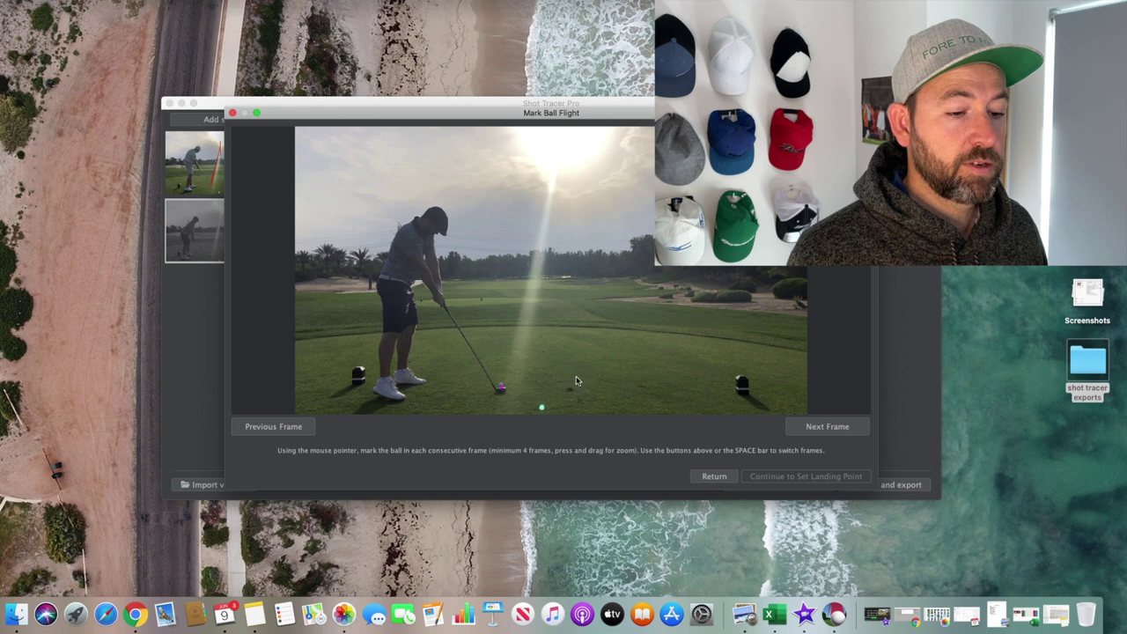
{"action": "left_click", "coordinate": [835, 426]}
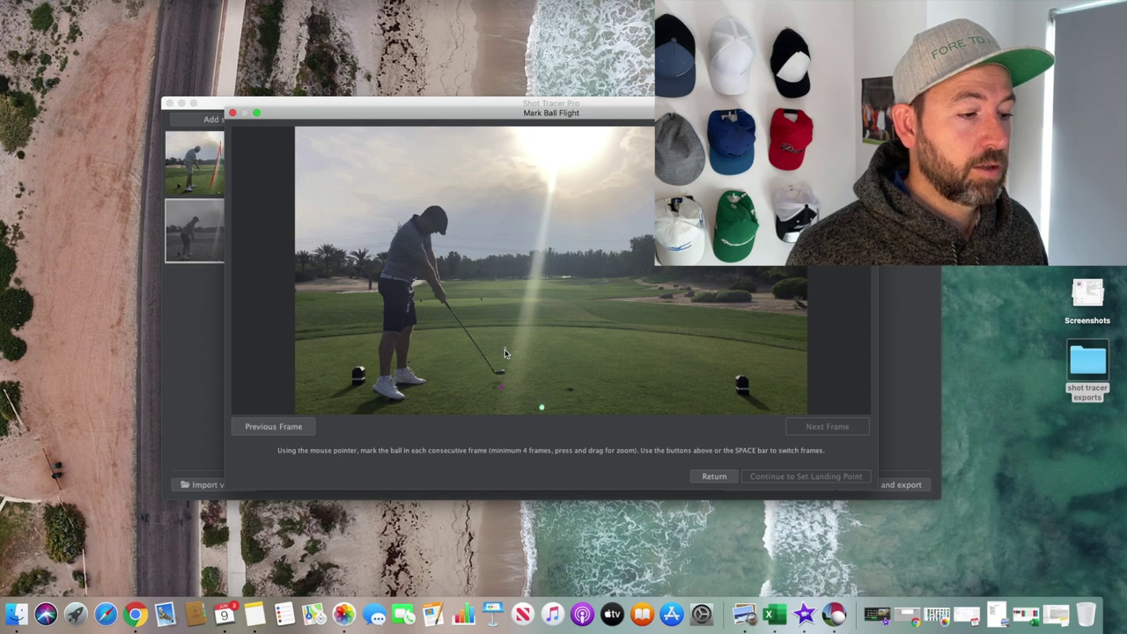
{"action": "left_click", "coordinate": [505, 351]}
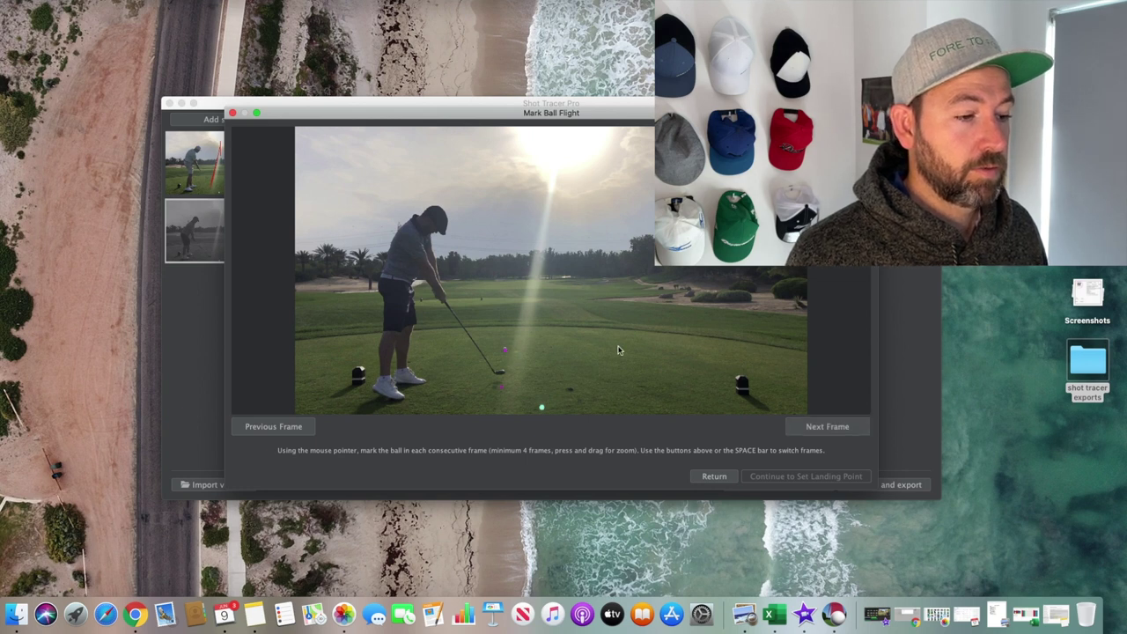
{"action": "left_click", "coordinate": [803, 426]}
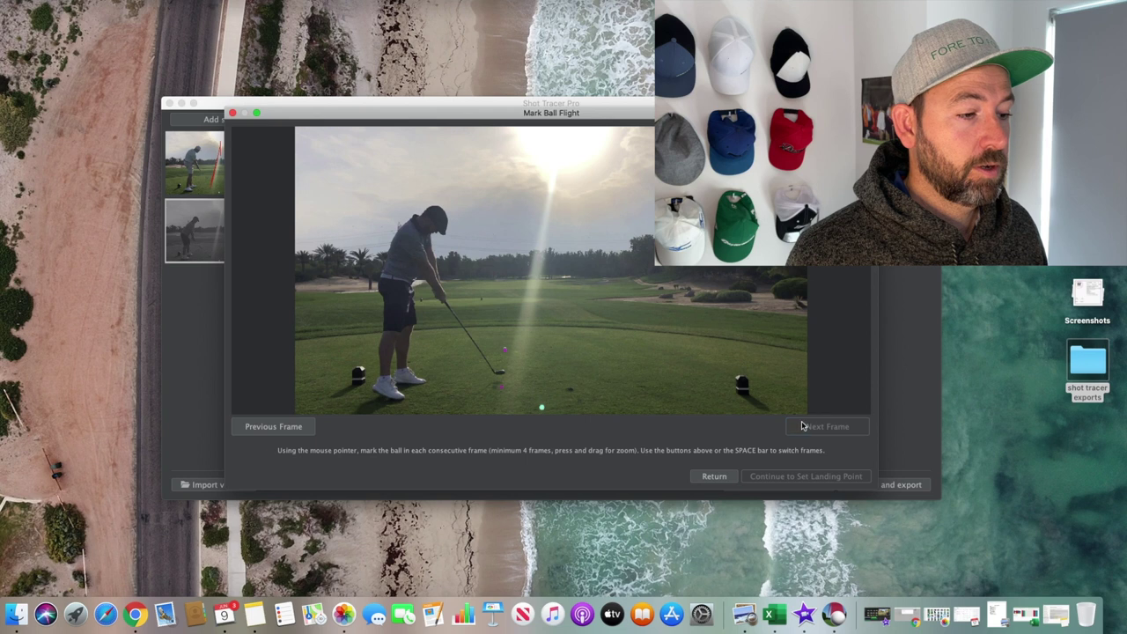
{"action": "left_click", "coordinate": [508, 319]}
{"action": "key", "text": "space"}
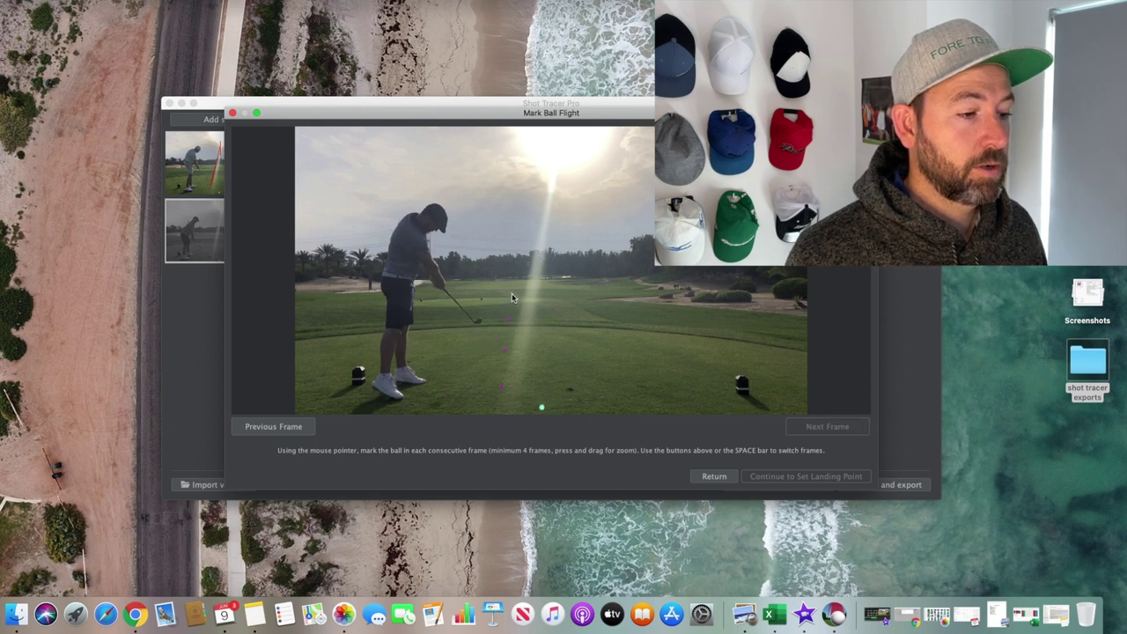
{"action": "left_click", "coordinate": [512, 293]}
{"action": "key", "text": "space"}
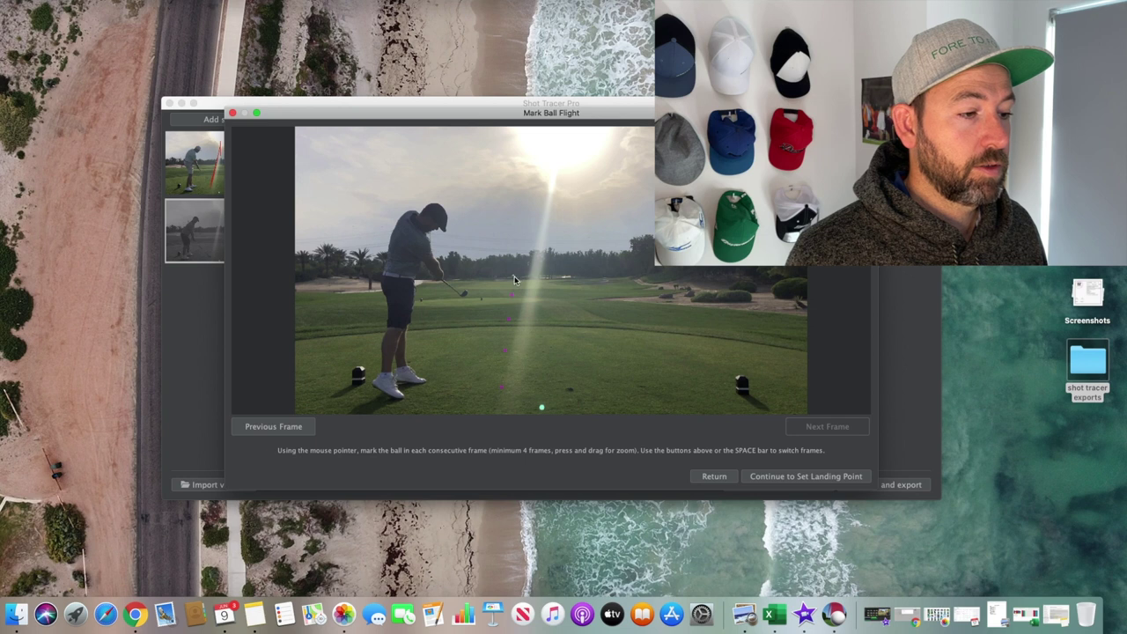
{"action": "left_click", "coordinate": [514, 275]}
{"action": "key", "text": "space"}
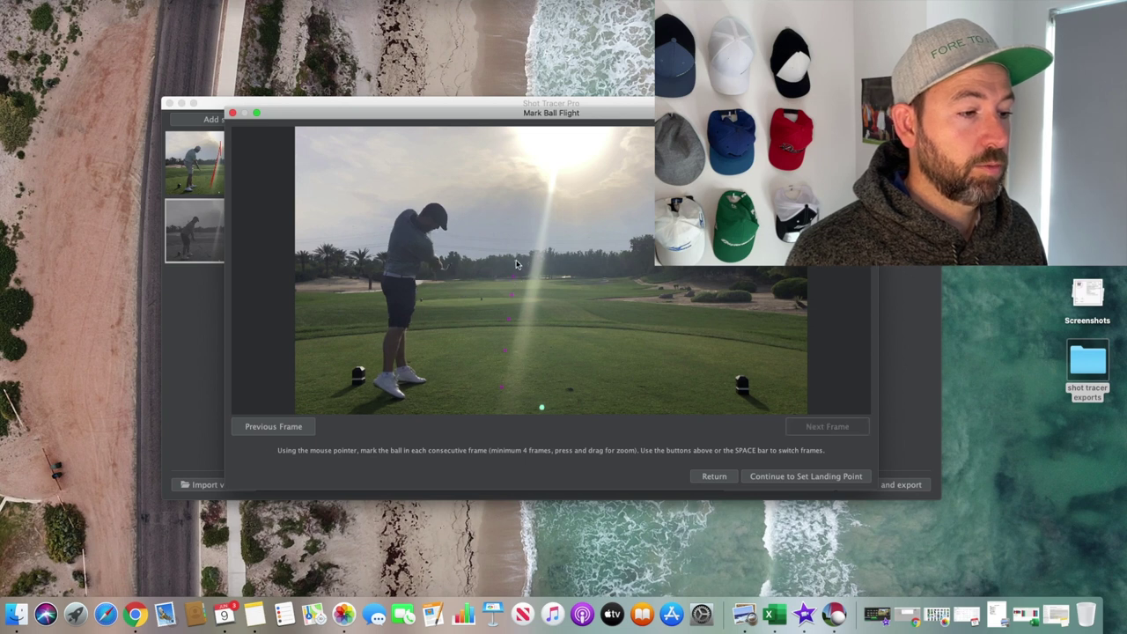
{"action": "left_click", "coordinate": [516, 263]}
{"action": "key", "text": "space"}
{"action": "left_click", "coordinate": [517, 253]}
{"action": "key", "text": "space"}
{"action": "left_click", "coordinate": [519, 230]}
{"action": "key", "text": "space"}
{"action": "left_click", "coordinate": [519, 220]}
{"action": "key", "text": "space"}
{"action": "left_click", "coordinate": [520, 210]}
{"action": "key", "text": "space"}
{"action": "left_click", "coordinate": [522, 201]}
{"action": "key", "text": "space"}
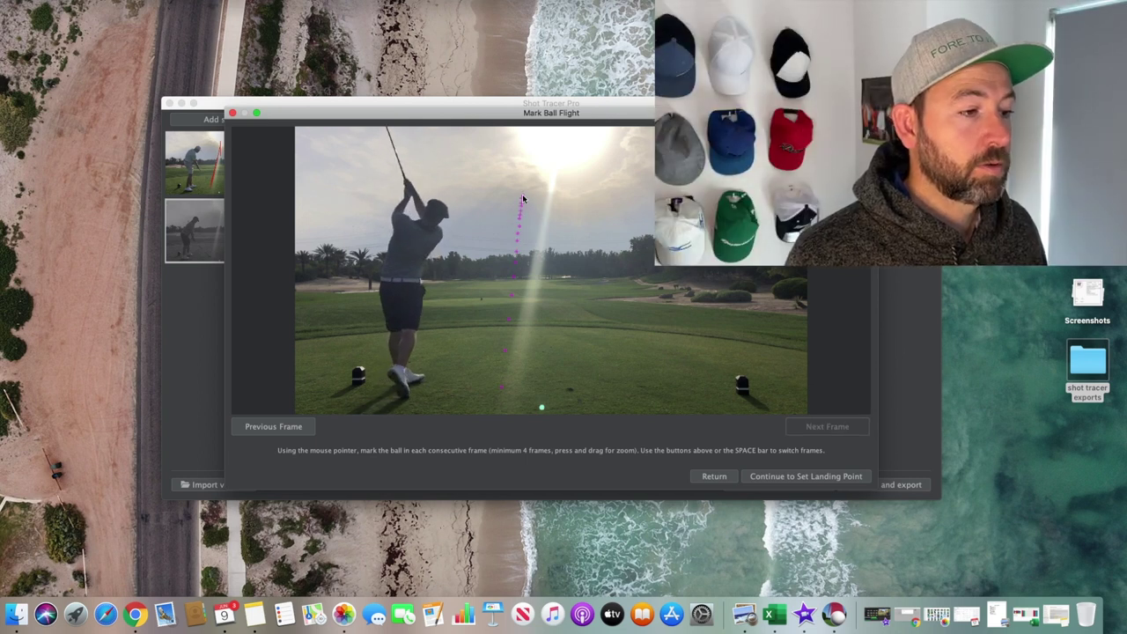
{"action": "left_click", "coordinate": [523, 193]}
{"action": "key", "text": "space"}
{"action": "left_click", "coordinate": [523, 185]}
{"action": "key", "text": "space"}
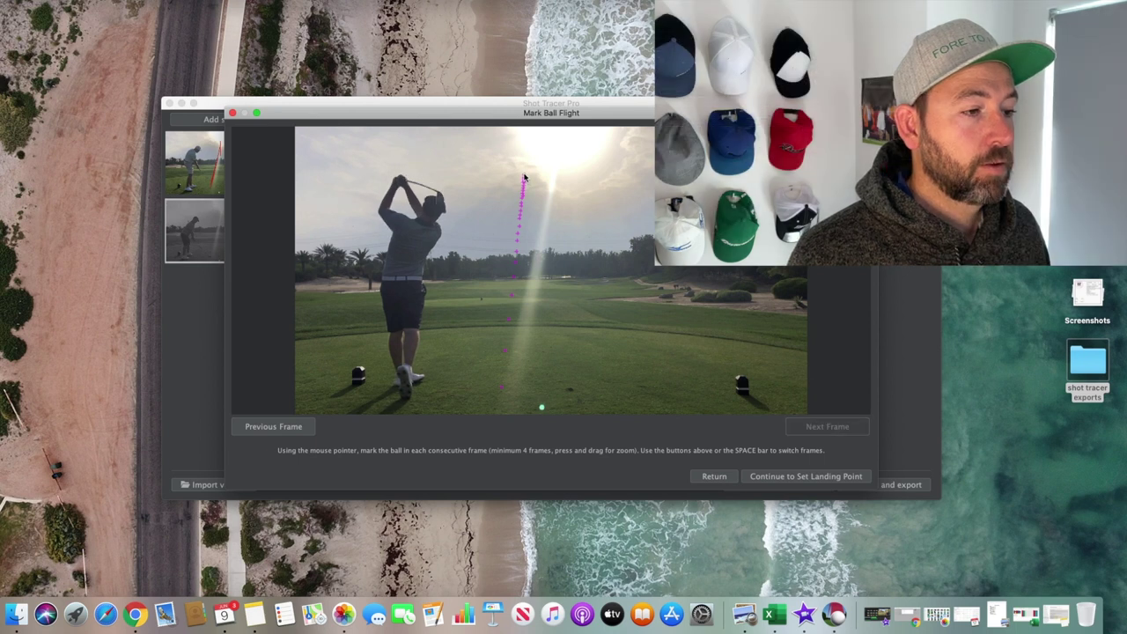
{"action": "left_click", "coordinate": [524, 178]}
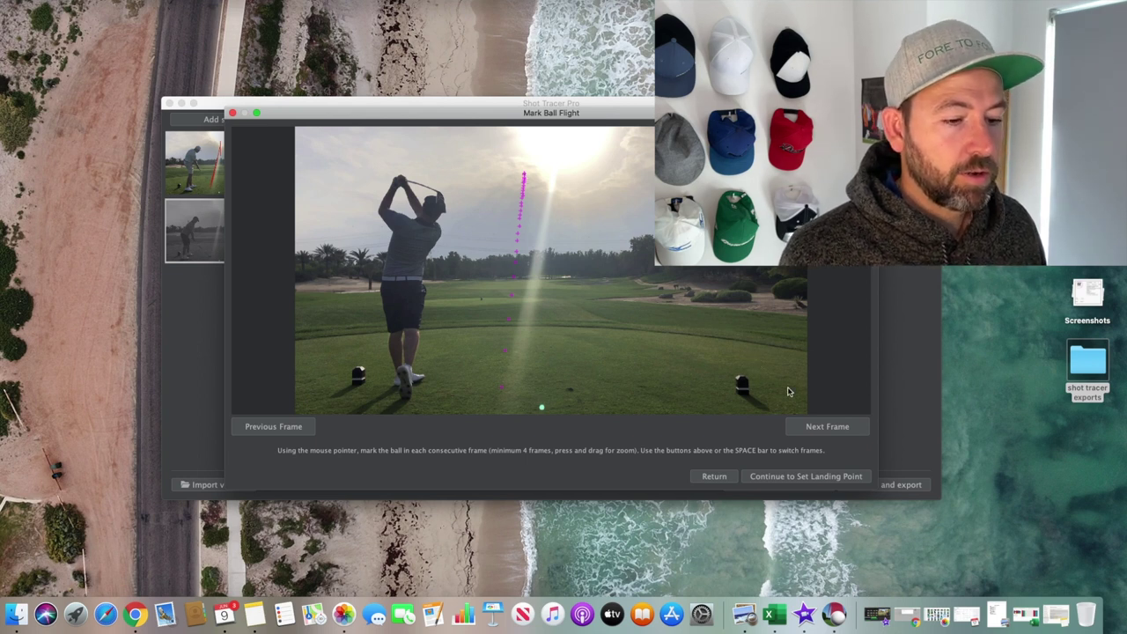
Step: Set the landing spot on the distant fairway just beside the sunbeam and create the tracer line
{"action": "left_click", "coordinate": [815, 476]}
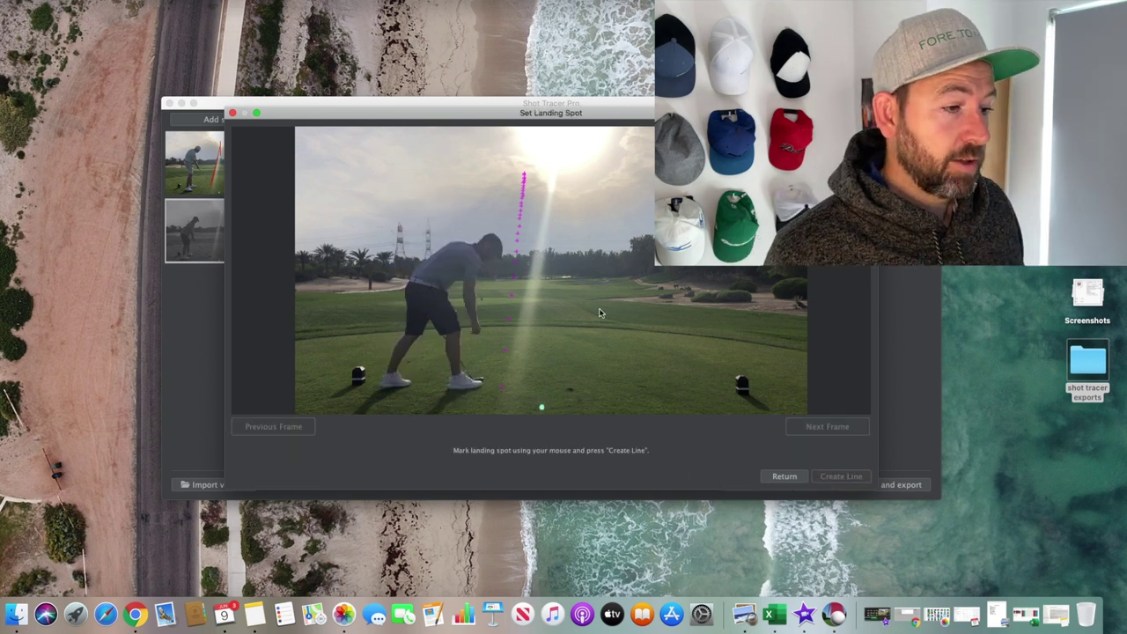
{"action": "left_click", "coordinate": [532, 283]}
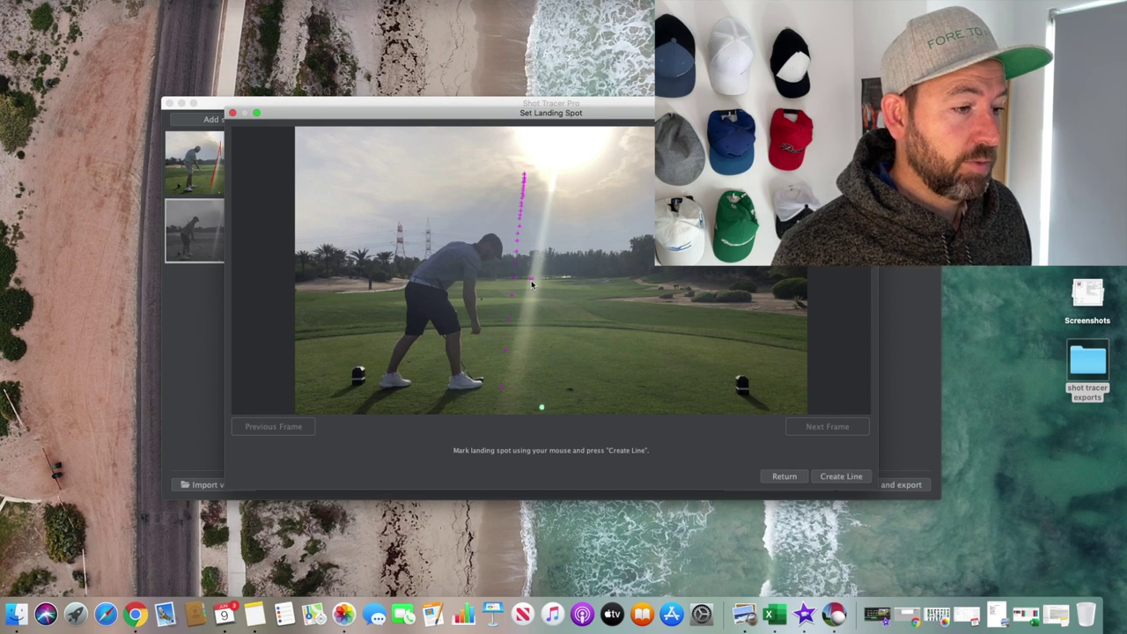
{"action": "left_click", "coordinate": [533, 279]}
{"action": "left_click_drag", "start_coordinate": [533, 277], "coordinate": [541, 275]}
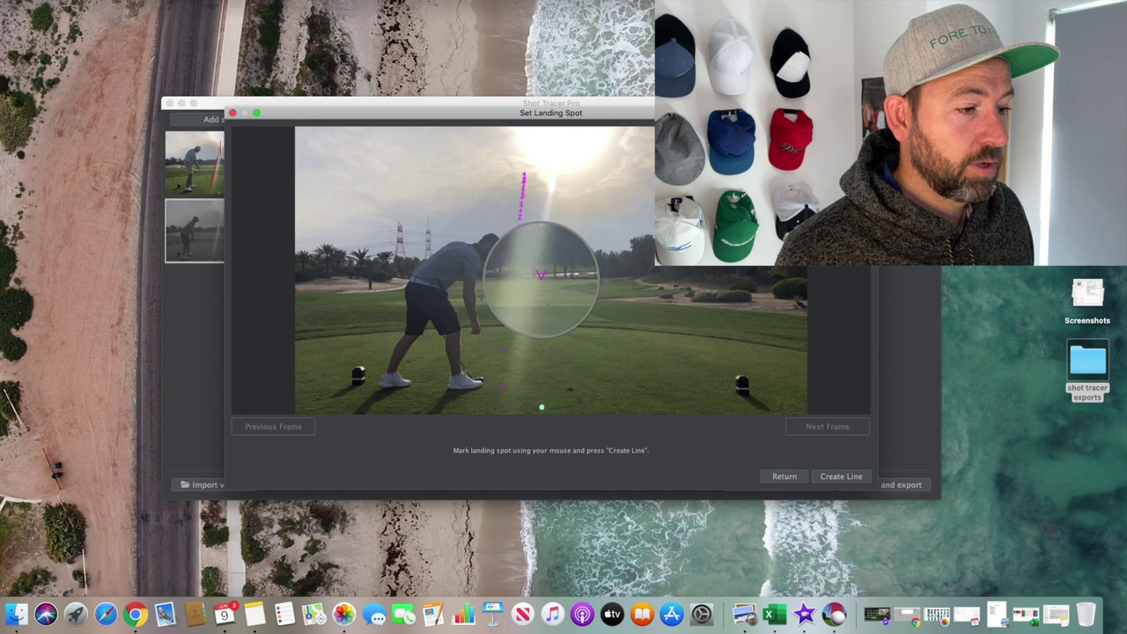
{"action": "left_click", "coordinate": [542, 280]}
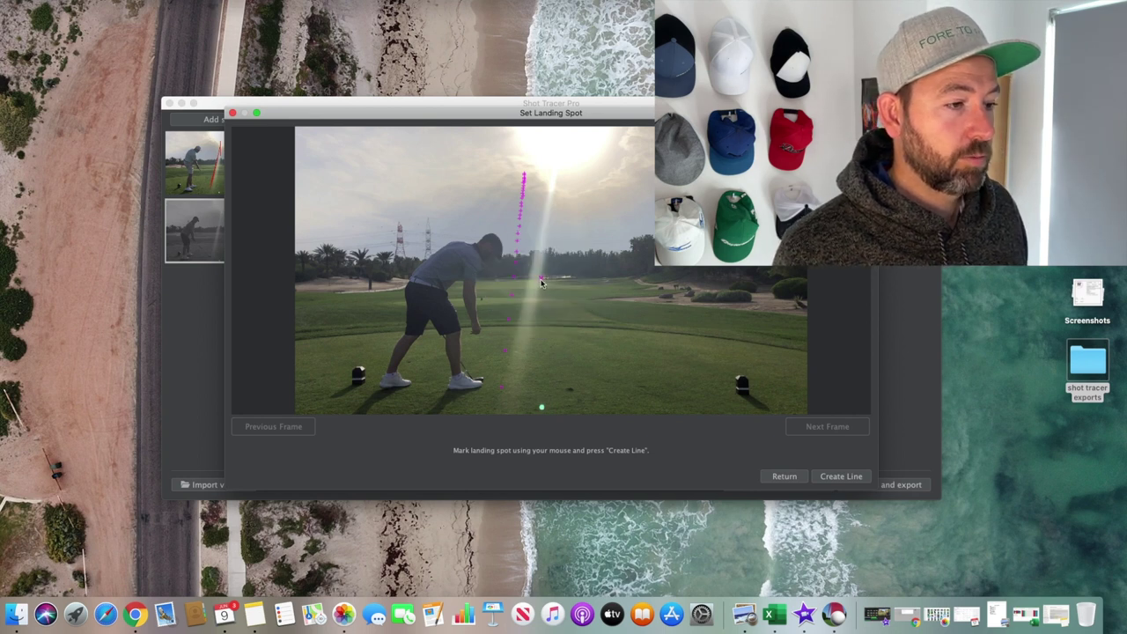
{"action": "left_click", "coordinate": [844, 476]}
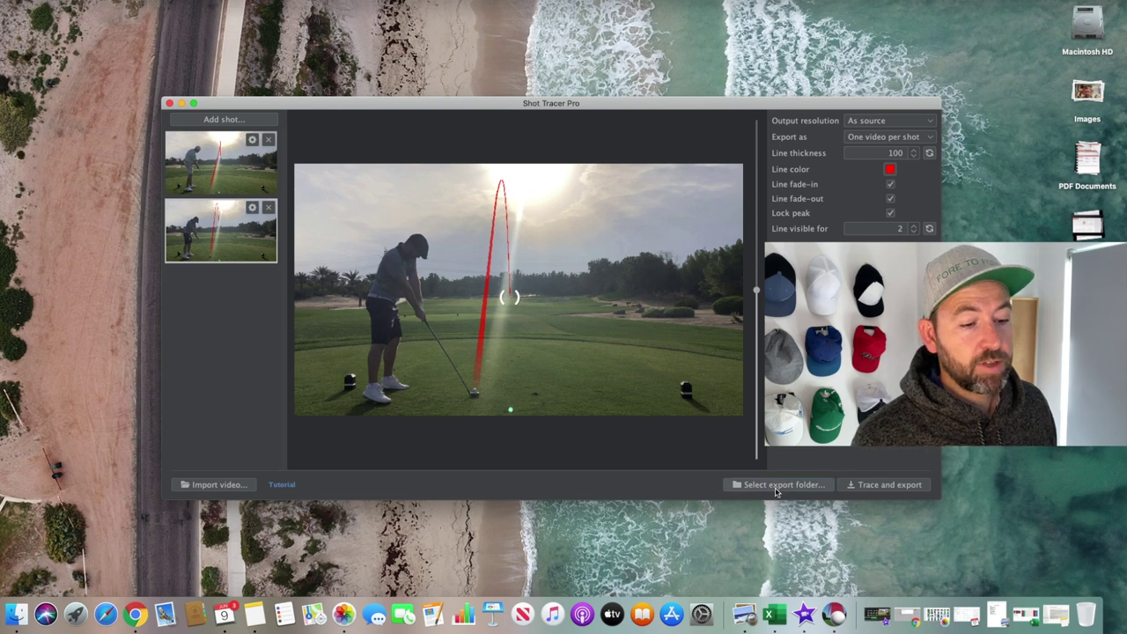
Step: Set the export mode to Single video, and trace and export the shots
{"action": "left_click", "coordinate": [871, 144]}
{"action": "left_click", "coordinate": [884, 163]}
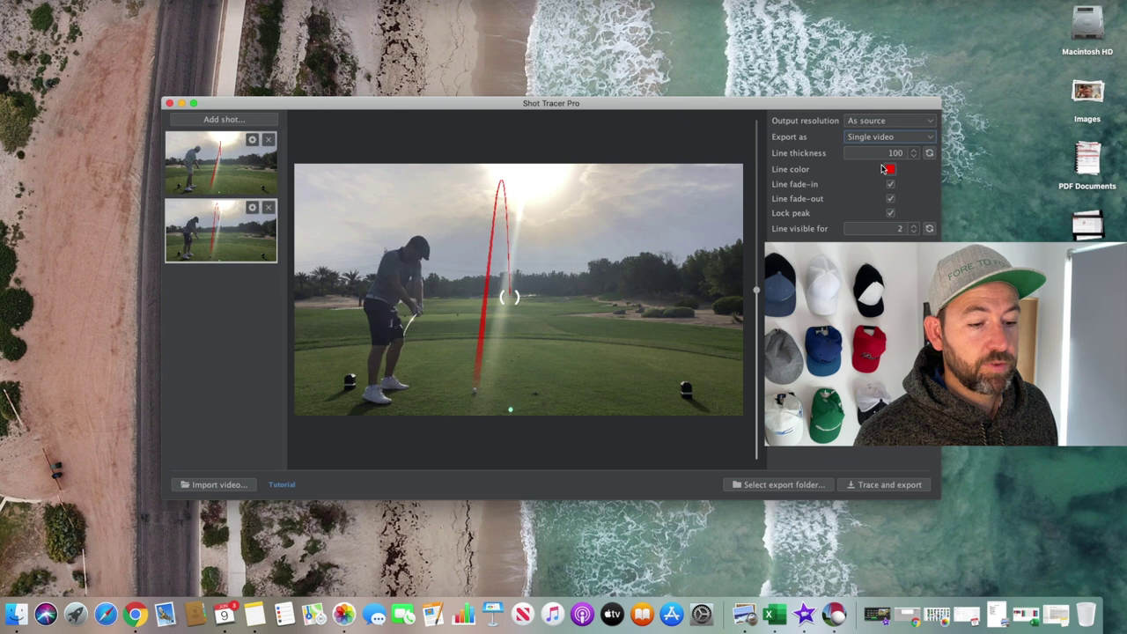
{"action": "left_click", "coordinate": [888, 485]}
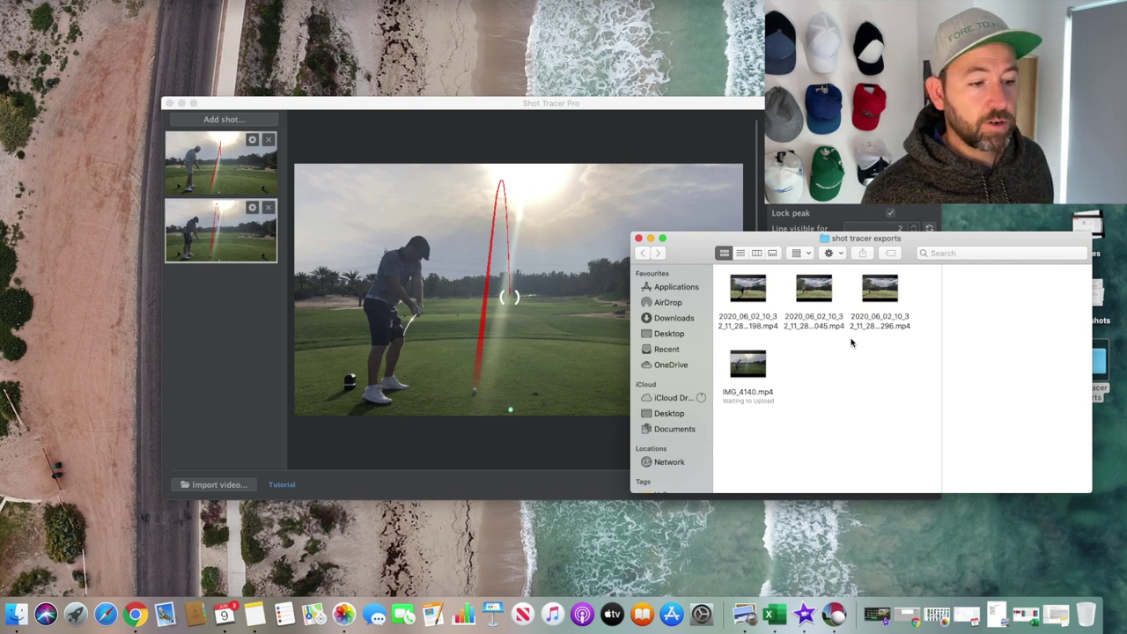
Step: Open the exported video IMG_4140.mp4 from the shot tracer exports folder for playback
{"action": "left_click", "coordinate": [761, 366]}
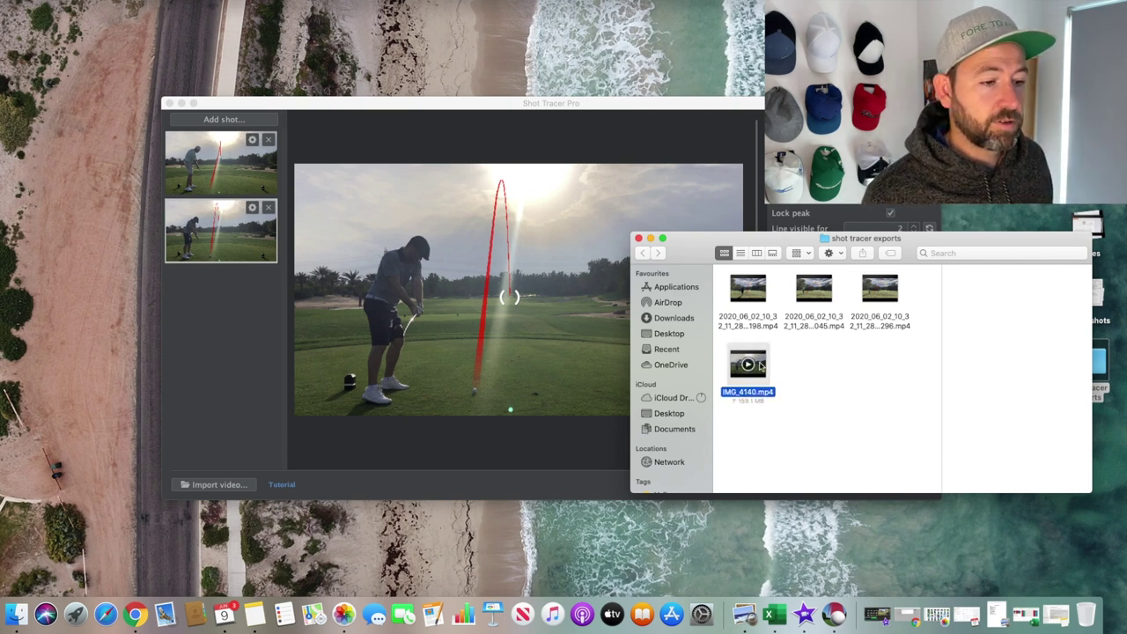
{"action": "double_click", "coordinate": [761, 365]}
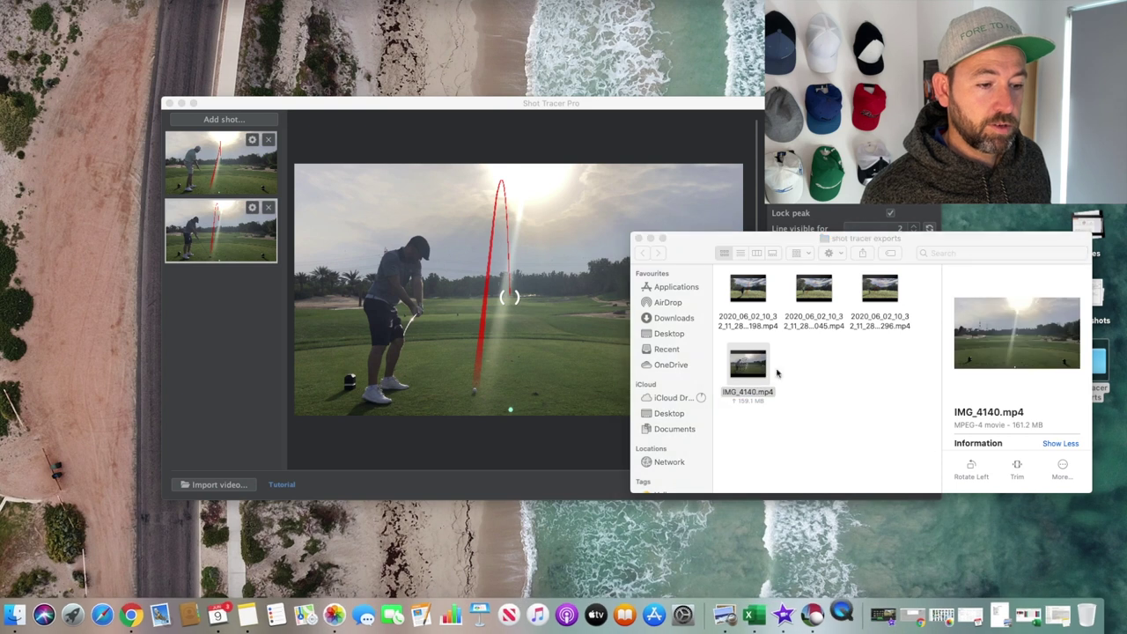